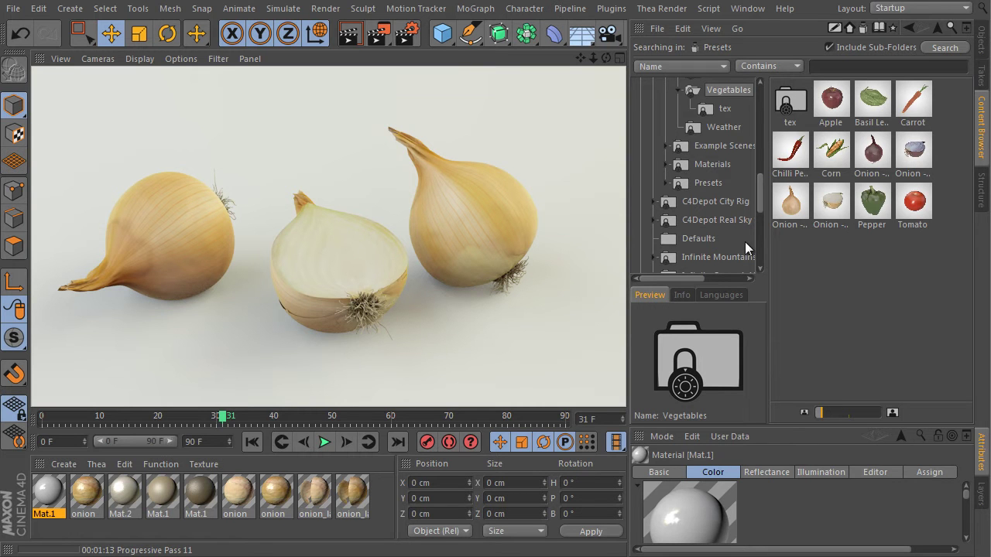
Browse the preset library to Broadcast, 3D Objects, Vegetables and look at the Corn preset.
{"action": "left_click_drag", "start_coordinate": [758, 203], "coordinate": [762, 108]}
{"action": "left_click", "coordinate": [737, 144]}
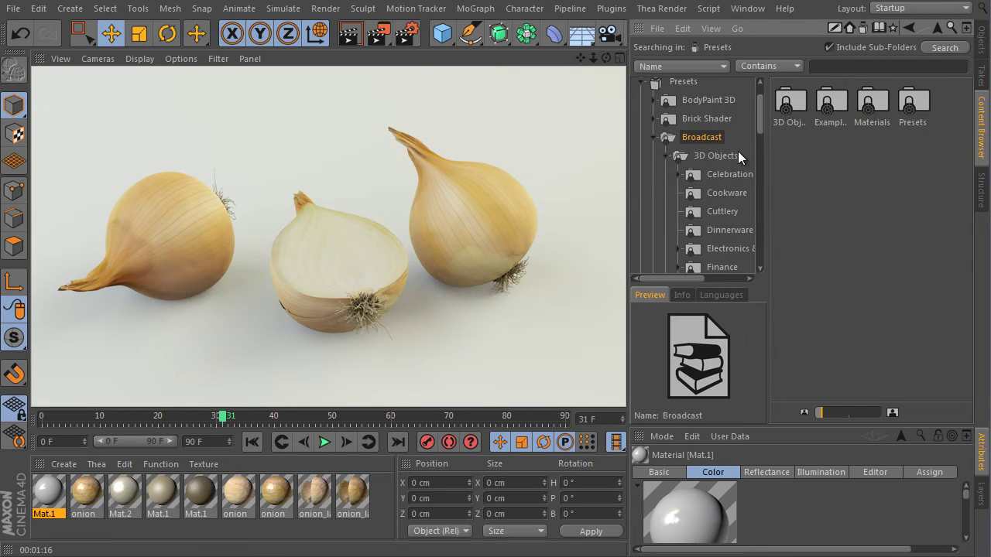
{"action": "left_click", "coordinate": [697, 156]}
{"action": "left_click", "coordinate": [667, 157]}
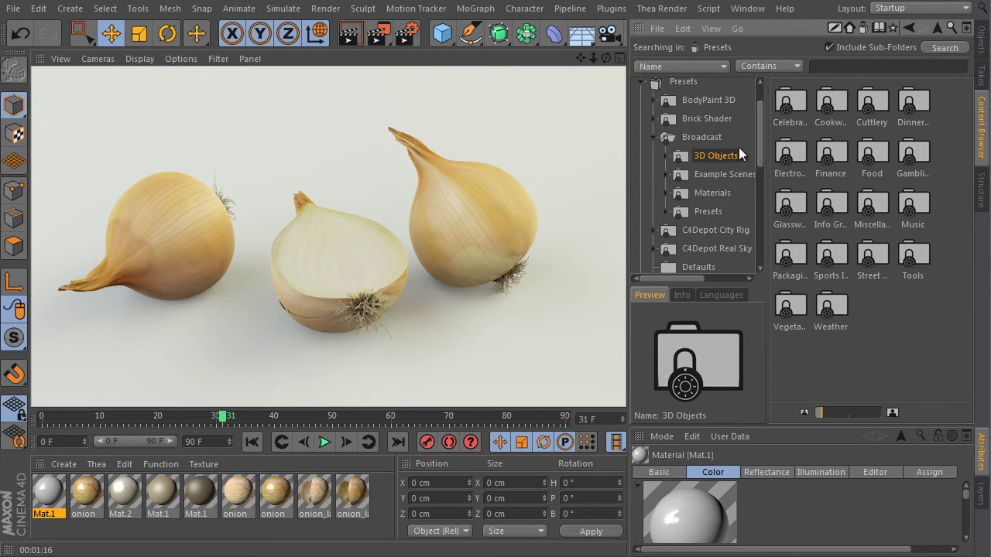
{"action": "double_click", "coordinate": [785, 309]}
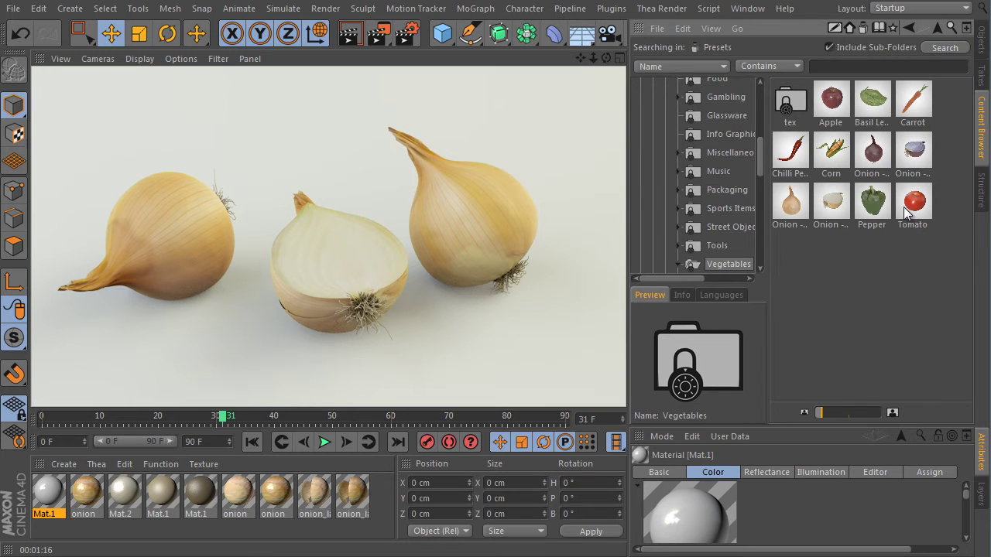
{"action": "left_click", "coordinate": [830, 151]}
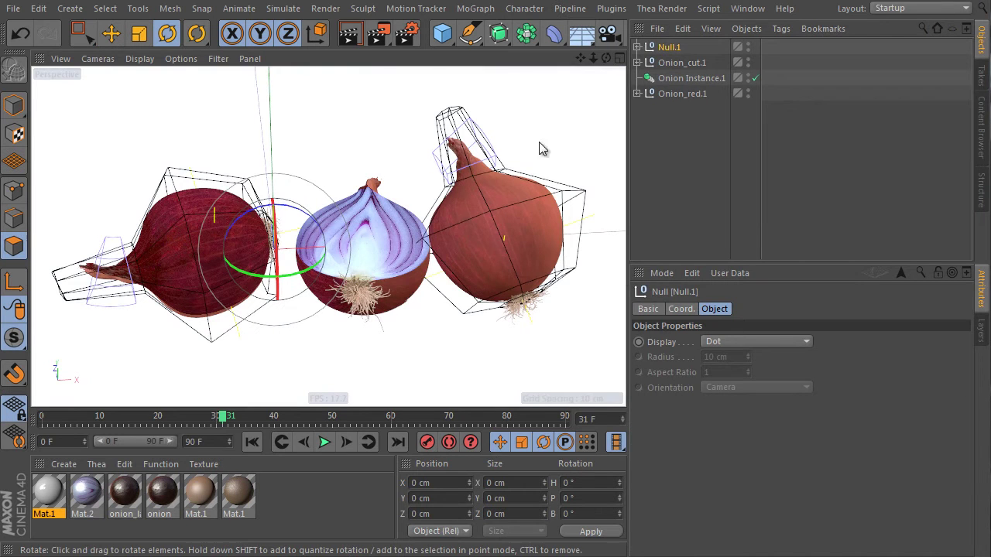
Render the red onion scene in the viewport and switch to the basil_render.c4d project.
{"action": "left_click", "coordinate": [352, 39]}
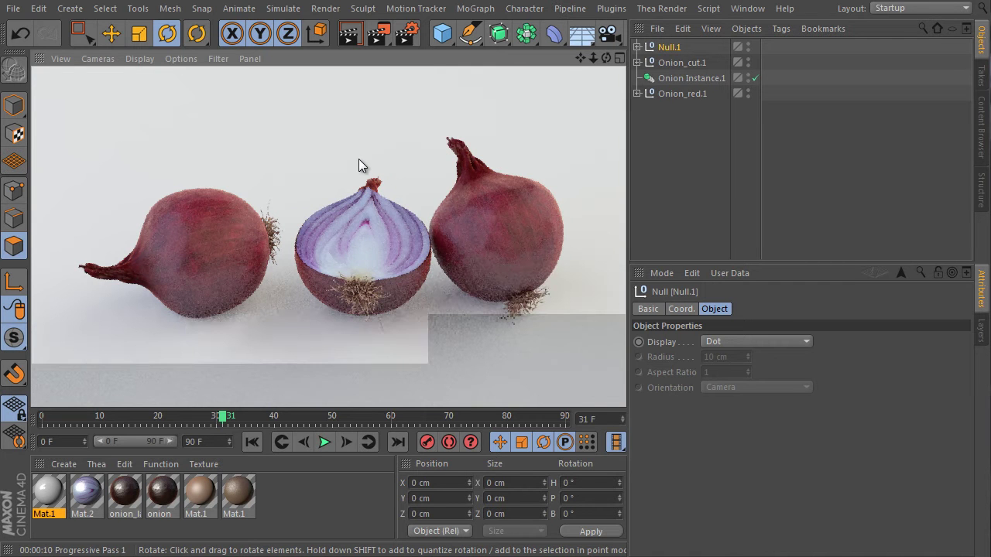
{"action": "key", "text": "v"}
{"action": "mouse_move", "coordinate": [354, 190]}
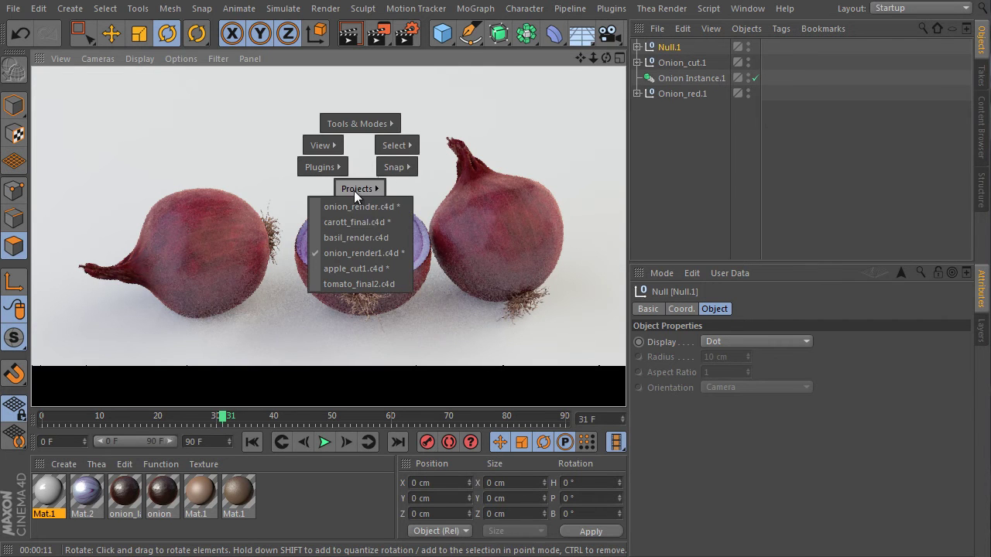
{"action": "left_click", "coordinate": [367, 238]}
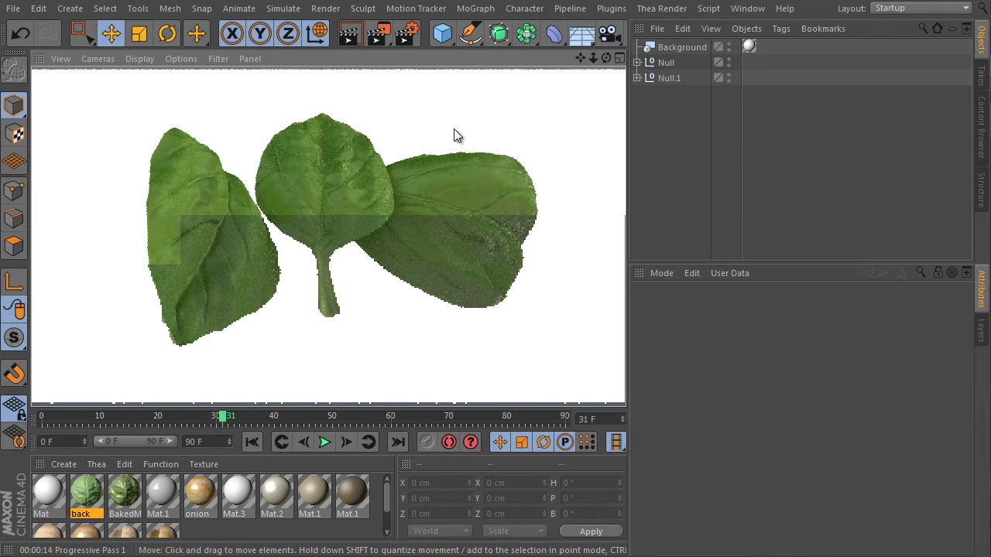
Switch to the apple_cut1.c4d project and render its view.
{"action": "key", "text": "v"}
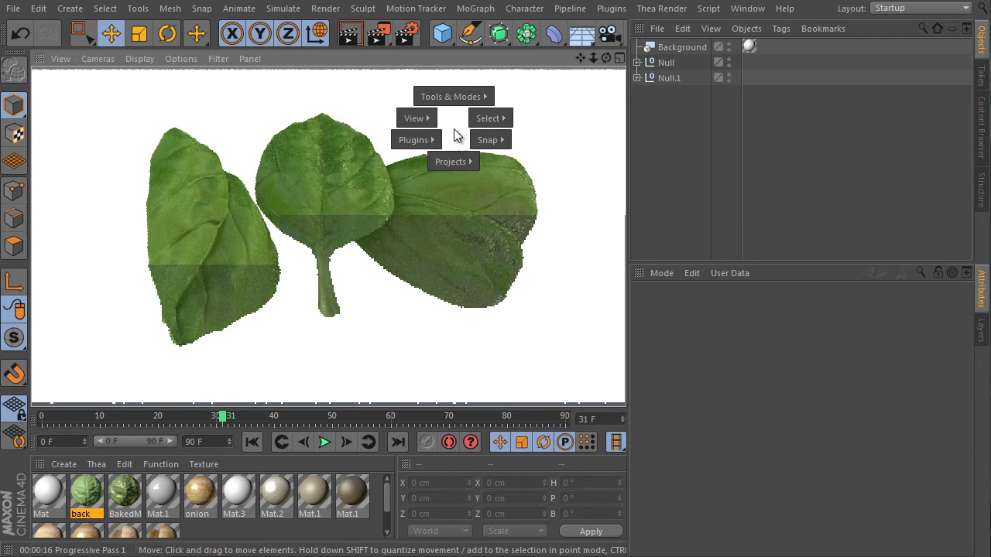
{"action": "left_click", "coordinate": [459, 243]}
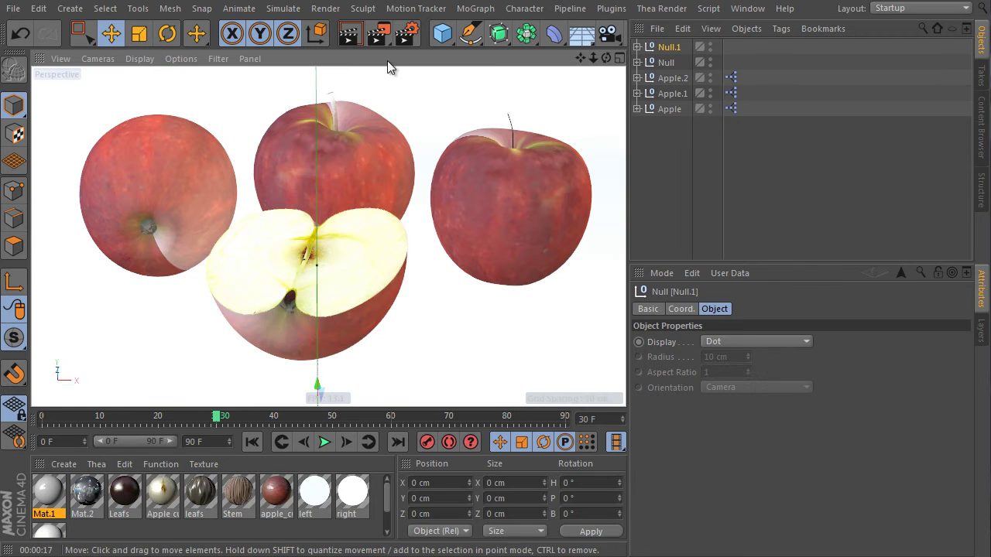
{"action": "left_click", "coordinate": [346, 38]}
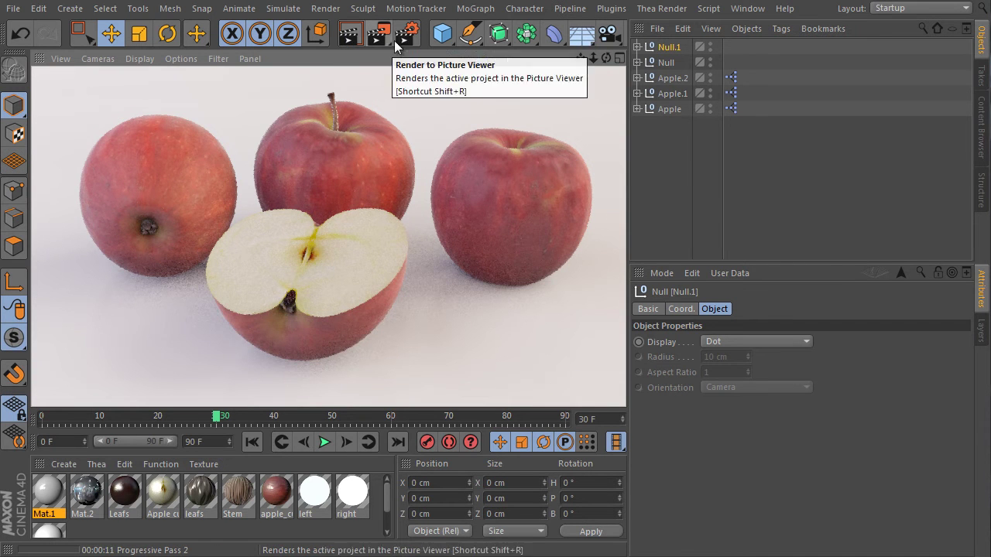
Switch to the tomato_final2.c4d project and render its view.
{"action": "left_click", "coordinate": [443, 79]}
{"action": "key", "text": "v"}
{"action": "mouse_move", "coordinate": [441, 111]}
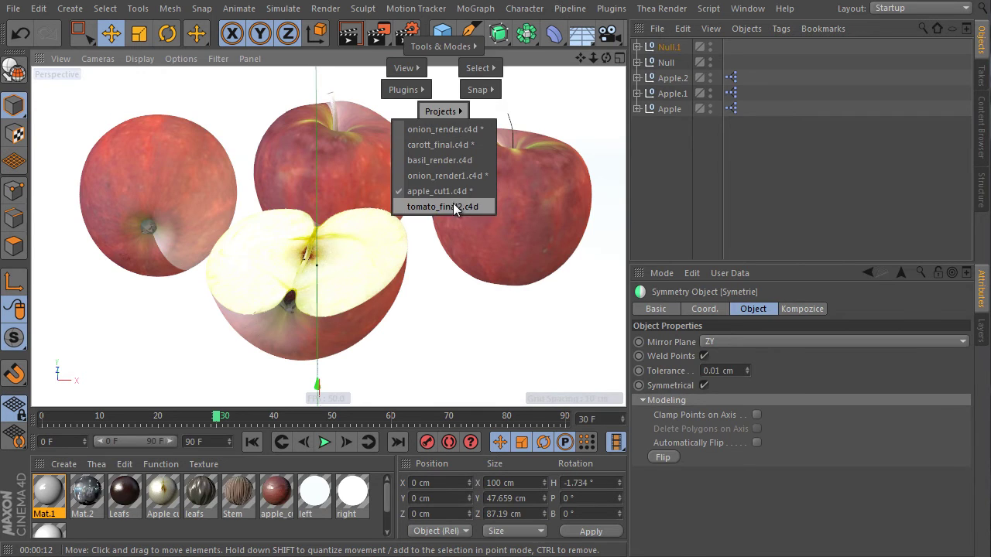
{"action": "left_click", "coordinate": [450, 206]}
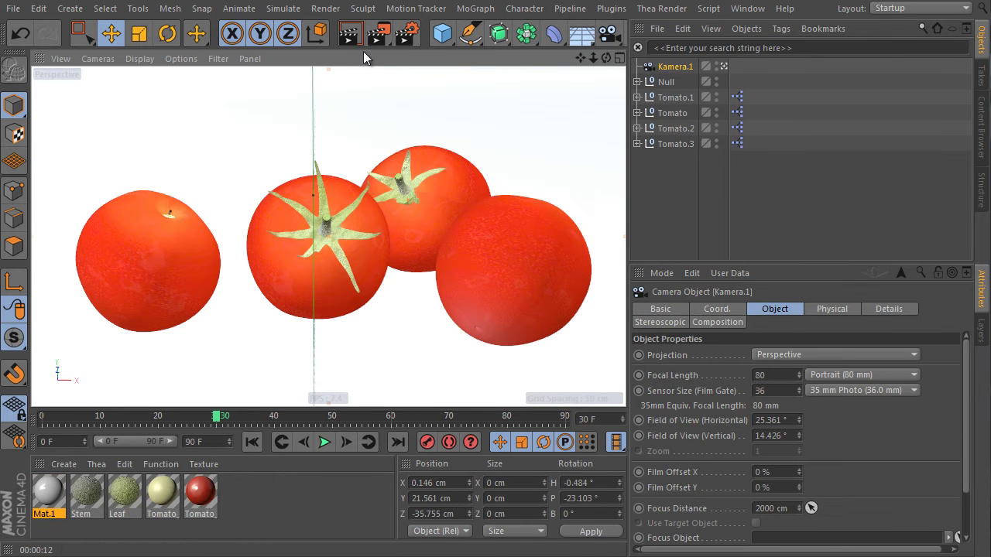
{"action": "left_click", "coordinate": [350, 32]}
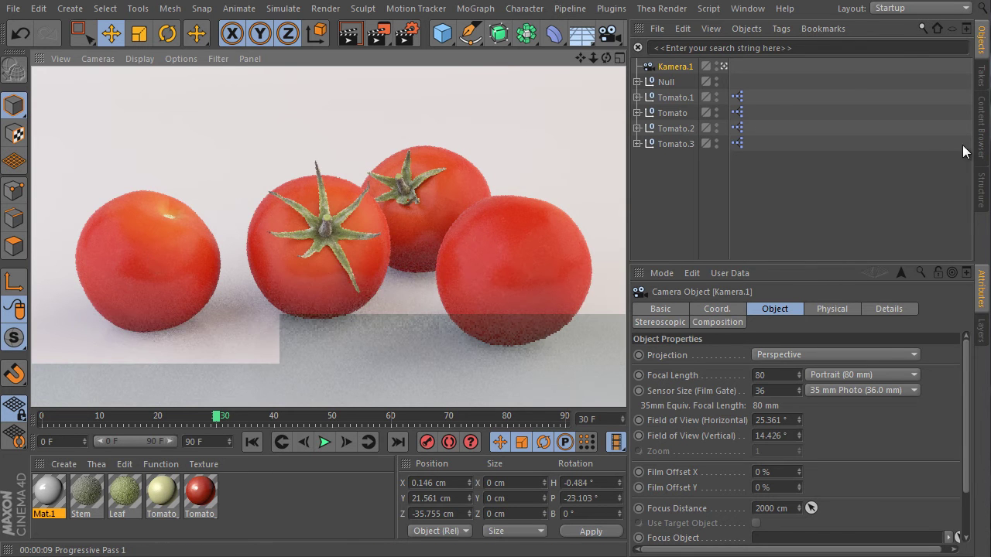
Create a new project and load the Apple preset from the Vegetables library folder.
{"action": "left_click", "coordinate": [980, 128]}
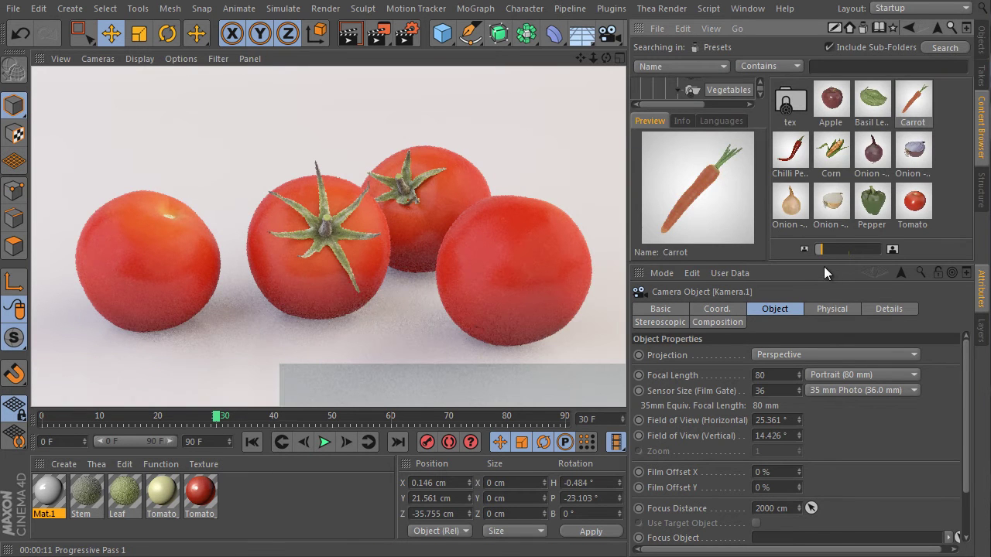
{"action": "left_click_drag", "start_coordinate": [823, 265], "coordinate": [819, 312]}
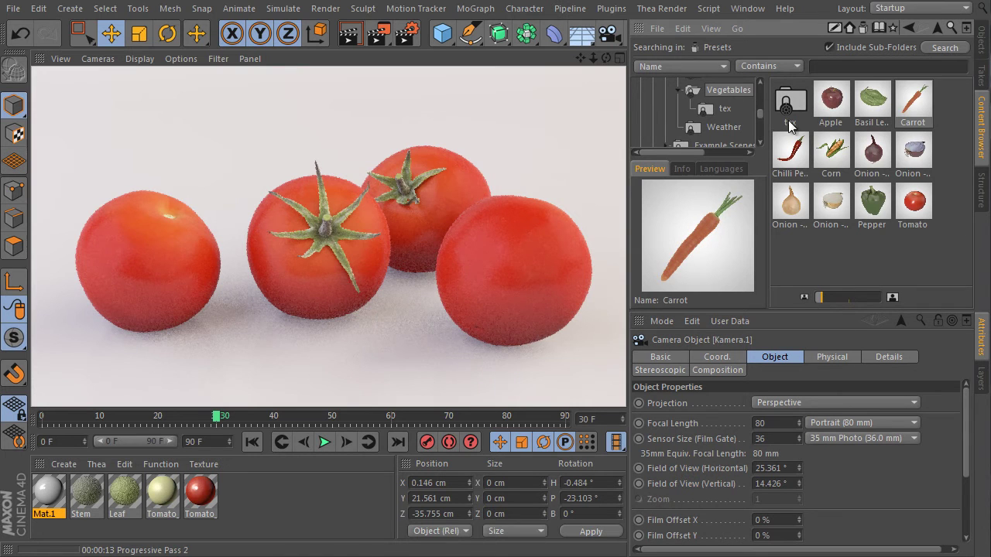
{"action": "left_click", "coordinate": [14, 7]}
{"action": "left_click", "coordinate": [31, 24]}
{"action": "double_click", "coordinate": [830, 101]}
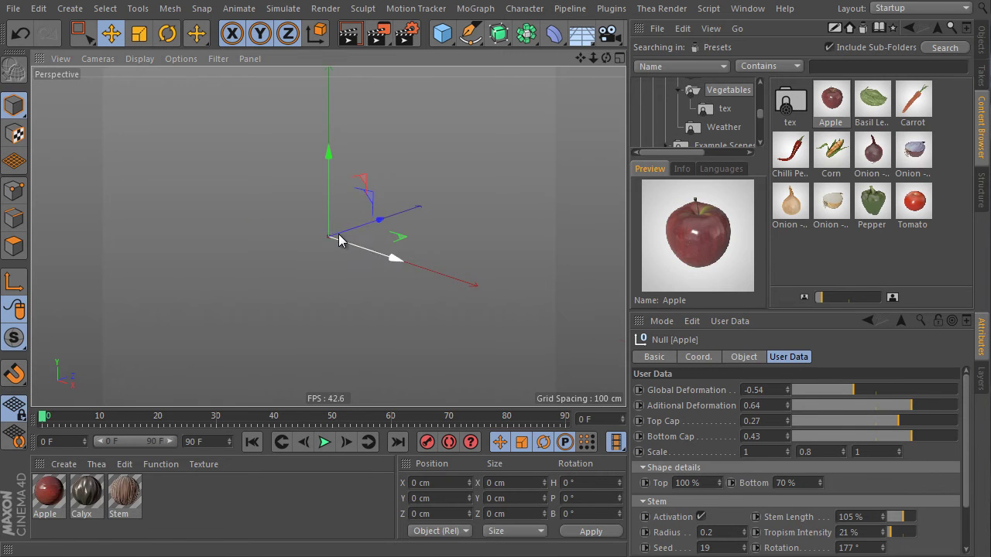
Show the scene's object list, check the Apple hierarchy and enlarge the attribute area for its user data.
{"action": "left_click", "coordinate": [980, 45]}
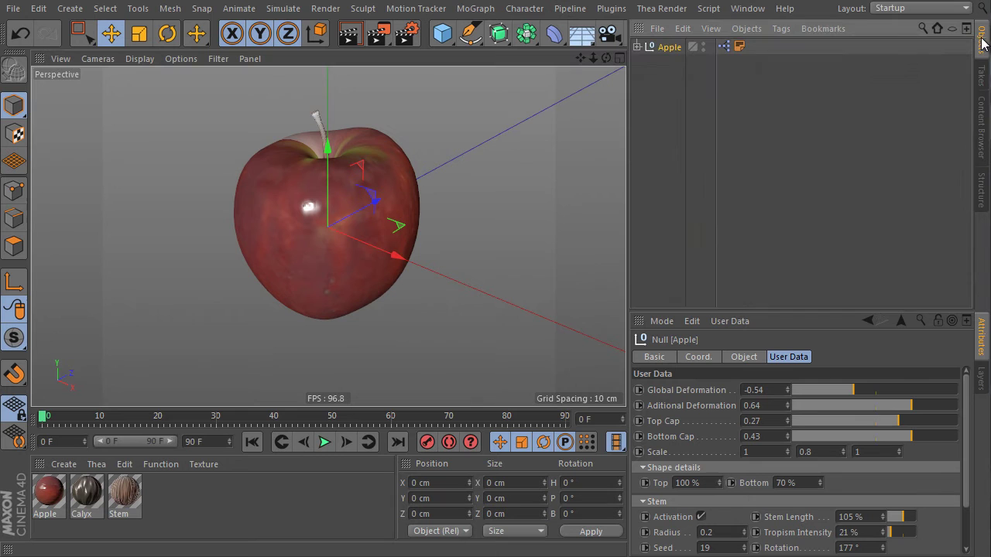
{"action": "left_click", "coordinate": [637, 47]}
{"action": "left_click", "coordinate": [637, 48]}
{"action": "left_click_drag", "start_coordinate": [722, 312], "coordinate": [807, 258]}
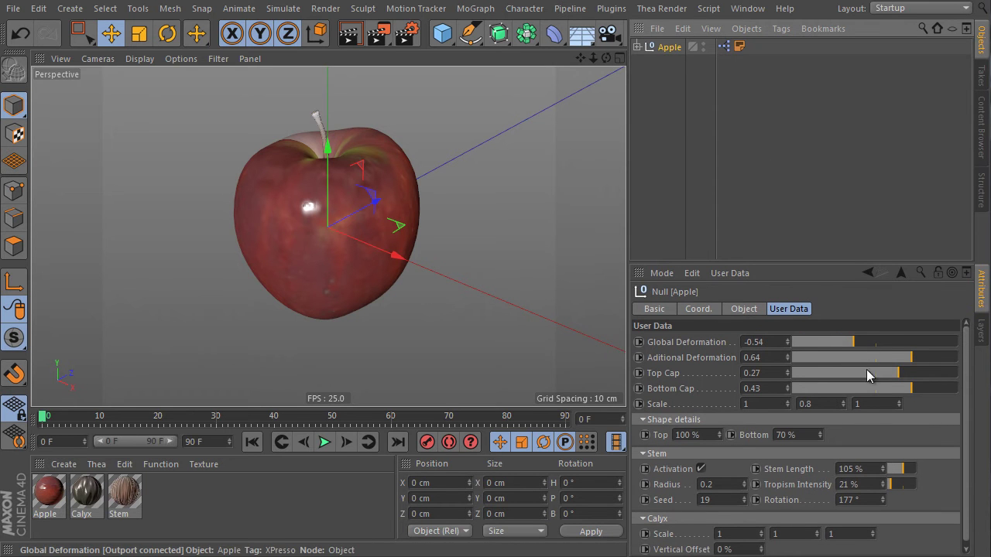
Try different scale values on the apple and reset them to 1 and 0.8.
{"action": "left_click_drag", "start_coordinate": [787, 403], "coordinate": [718, 395]}
{"action": "double_click", "coordinate": [753, 400]}
{"action": "type", "text": "1"}
{"action": "key", "text": "Return"}
{"action": "type", "text": "0.8"}
{"action": "key", "text": "Return"}
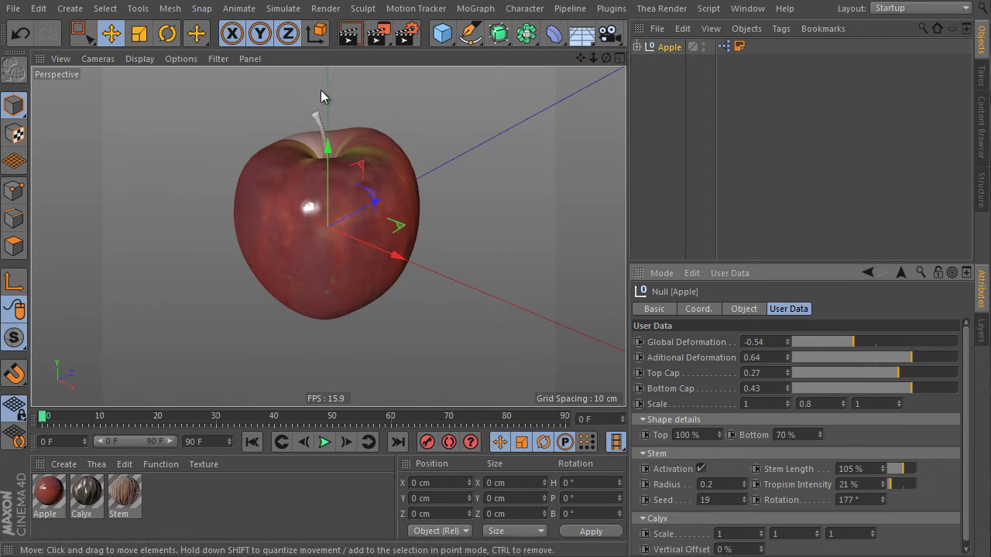
Set the apple's Global Deformation to -0.27 and Aditional Deformation to 0.4.
{"action": "left_click_drag", "start_coordinate": [434, 154], "coordinate": [312, 133], "text": "alt"}
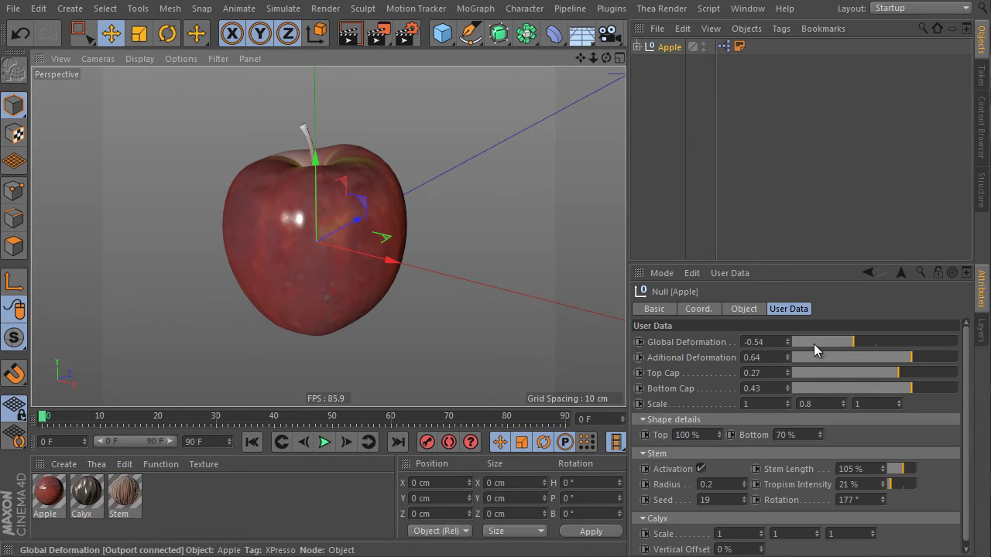
{"action": "left_click_drag", "start_coordinate": [832, 346], "coordinate": [900, 358]}
{"action": "left_click_drag", "start_coordinate": [511, 286], "coordinate": [395, 225], "text": "alt"}
Adjust the apple's Top Cap to 0.32, checking the hollow around the stem from several angles.
{"action": "left_click_drag", "start_coordinate": [898, 373], "coordinate": [951, 373]}
{"action": "left_click_drag", "start_coordinate": [400, 246], "coordinate": [404, 267], "text": "alt"}
{"action": "scroll", "coordinate": [392, 177], "scroll_direction": "up", "scroll_amount": 8}
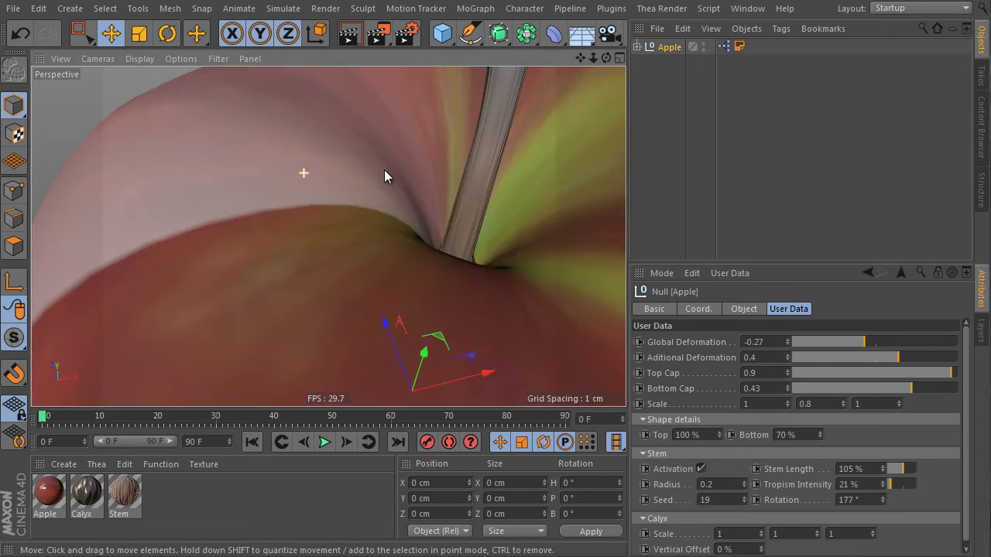
{"action": "scroll", "coordinate": [434, 205], "scroll_direction": "down", "scroll_amount": 6}
{"action": "left_click_drag", "start_coordinate": [442, 207], "coordinate": [360, 166], "text": "alt"}
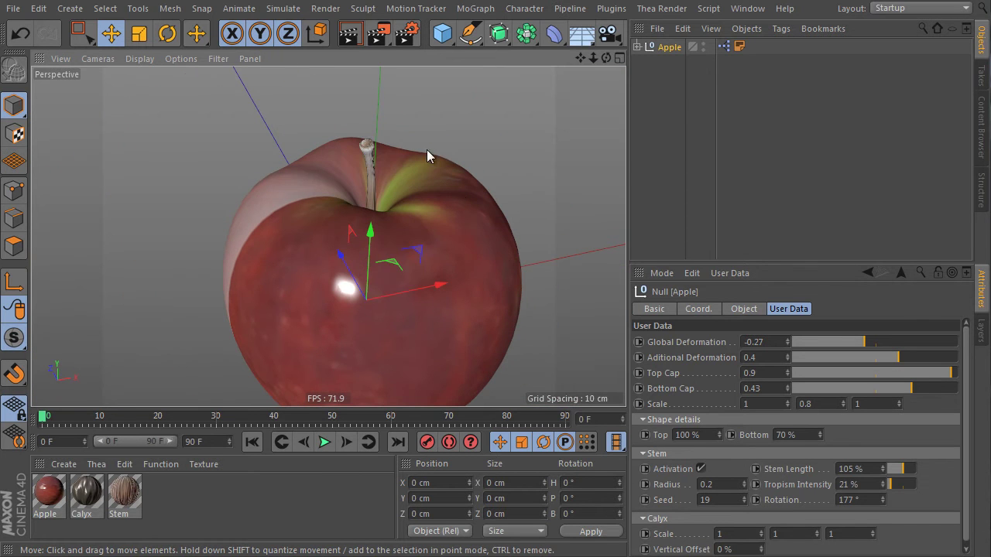
{"action": "left_click_drag", "start_coordinate": [462, 195], "coordinate": [351, 200], "text": "alt"}
{"action": "left_click_drag", "start_coordinate": [399, 232], "coordinate": [534, 232], "text": "alt"}
{"action": "left_click_drag", "start_coordinate": [943, 379], "coordinate": [906, 374]}
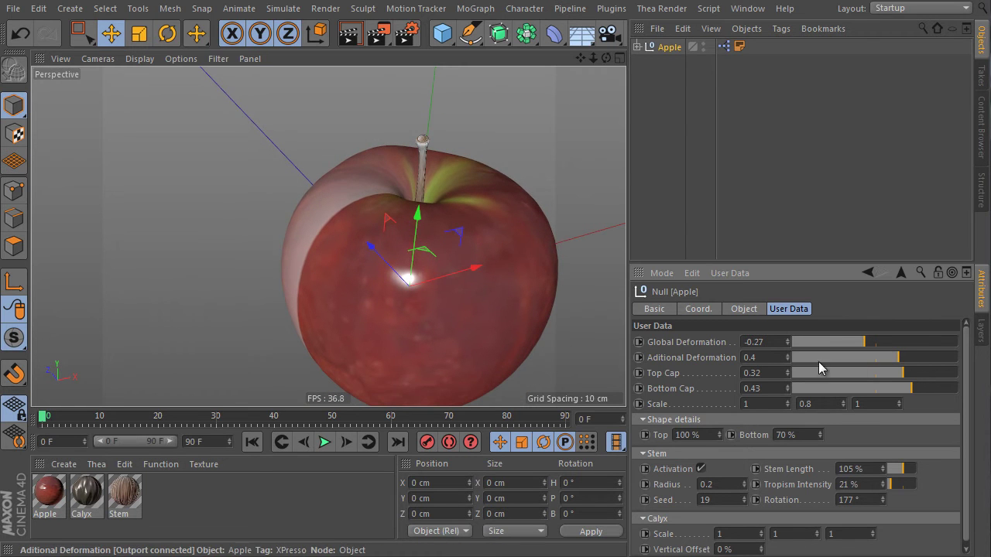
Set the apple's Bottom Cap to 0.41 while viewing its underside.
{"action": "left_click_drag", "start_coordinate": [482, 342], "coordinate": [441, 223], "text": "alt"}
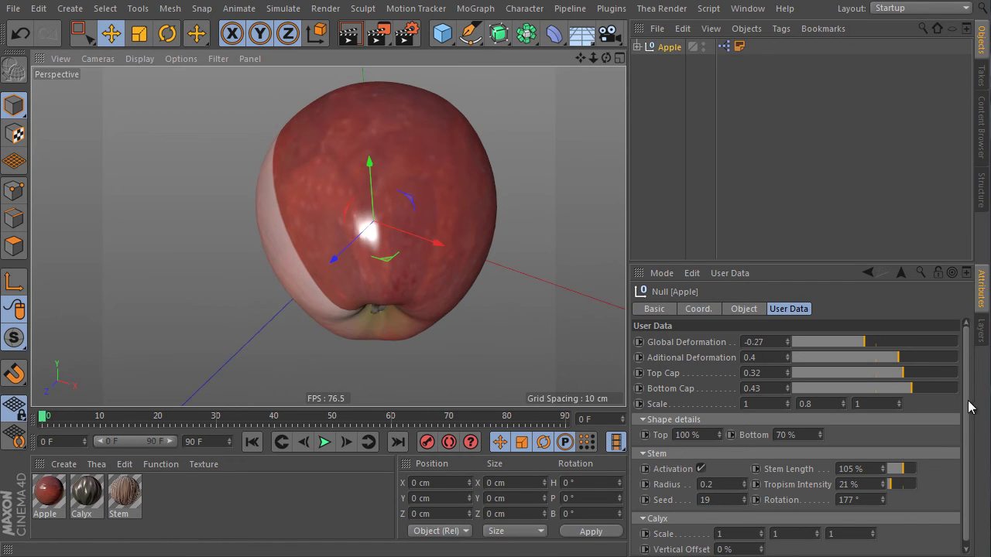
{"action": "mouse_move", "coordinate": [911, 388]}
{"action": "left_mouse_down"}
{"action": "mouse_move", "coordinate": [894, 393]}
{"action": "mouse_move", "coordinate": [928, 392]}
{"action": "mouse_move", "coordinate": [907, 393]}
{"action": "left_mouse_up"}
{"action": "middle_click_drag", "start_coordinate": [398, 317], "coordinate": [389, 280], "text": "alt"}
{"action": "right_click_drag", "start_coordinate": [398, 253], "coordinate": [397, 282], "text": "alt"}
{"action": "scroll", "coordinate": [397, 288], "scroll_direction": "up", "scroll_amount": 5}
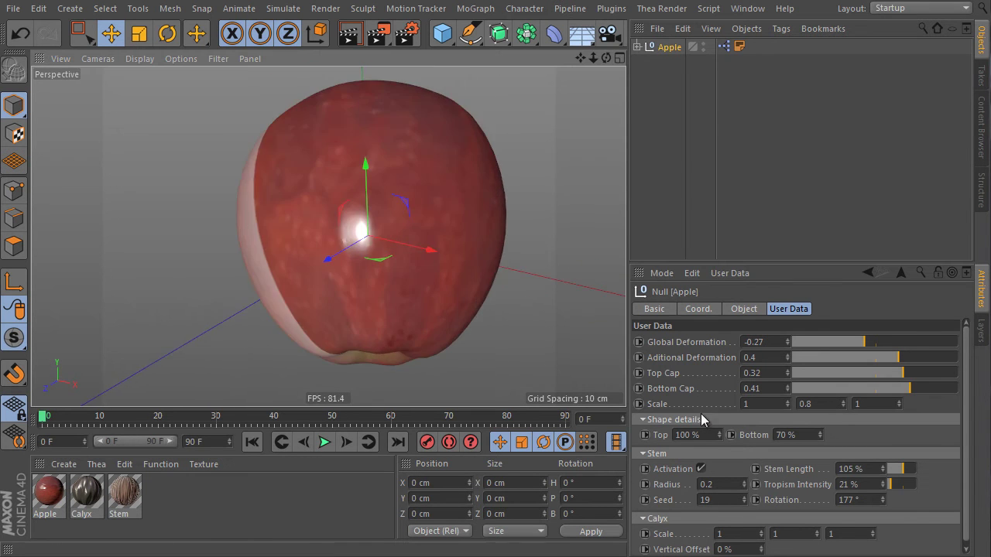
Set the apple's shape details to 107% for Top and 51% for Bottom.
{"action": "left_click_drag", "start_coordinate": [718, 436], "coordinate": [716, 396]}
{"action": "left_click_drag", "start_coordinate": [406, 153], "coordinate": [481, 206], "text": "alt"}
{"action": "scroll", "coordinate": [406, 243], "scroll_direction": "down", "scroll_amount": 5}
{"action": "scroll", "coordinate": [422, 190], "scroll_direction": "up", "scroll_amount": 4}
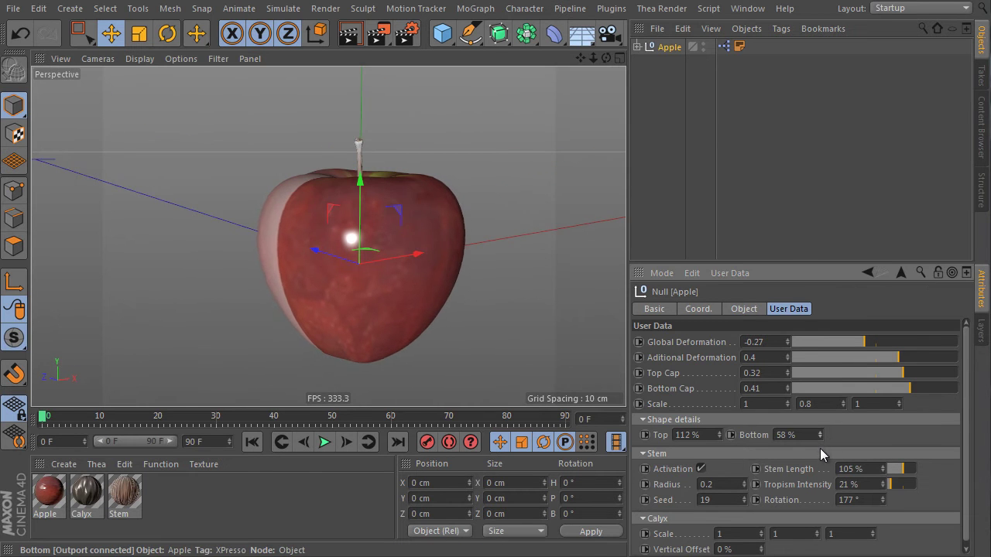
{"action": "left_click_drag", "start_coordinate": [820, 450], "coordinate": [820, 453]}
{"action": "mouse_move", "coordinate": [719, 436]}
{"action": "left_mouse_down"}
{"action": "mouse_move", "coordinate": [718, 449]}
{"action": "mouse_move", "coordinate": [719, 439]}
{"action": "left_mouse_up"}
{"action": "left_click_drag", "start_coordinate": [387, 286], "coordinate": [384, 186], "text": "alt"}
{"action": "middle_click_drag", "start_coordinate": [408, 362], "coordinate": [410, 257], "text": "alt"}
{"action": "left_click_drag", "start_coordinate": [410, 257], "coordinate": [432, 222], "text": "alt"}
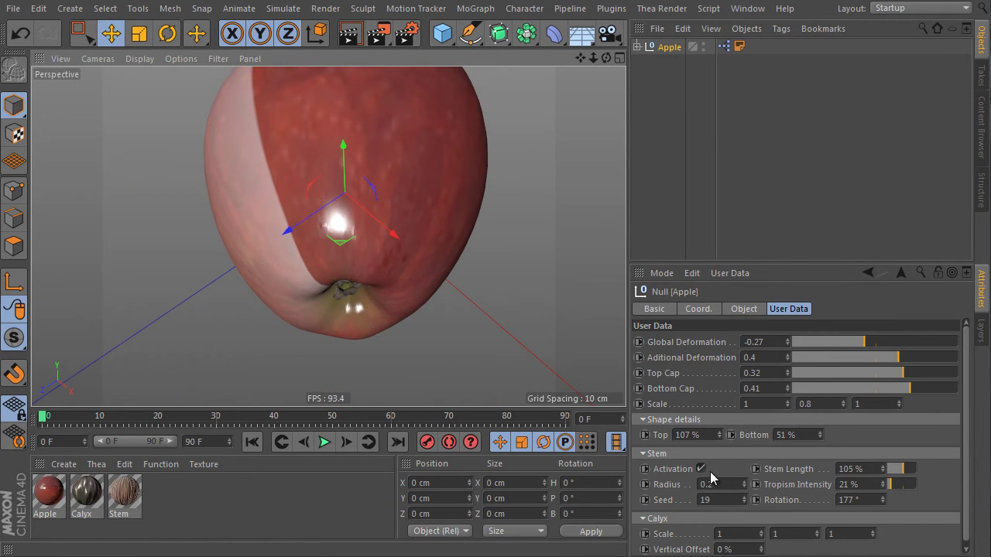
Switch the apple's stem off and on again, and set the Stem Length to 100%.
{"action": "scroll", "coordinate": [381, 186], "scroll_direction": "down", "scroll_amount": 5}
{"action": "left_click_drag", "start_coordinate": [396, 263], "coordinate": [415, 443], "text": "alt"}
{"action": "scroll", "coordinate": [402, 147], "scroll_direction": "up", "scroll_amount": 8}
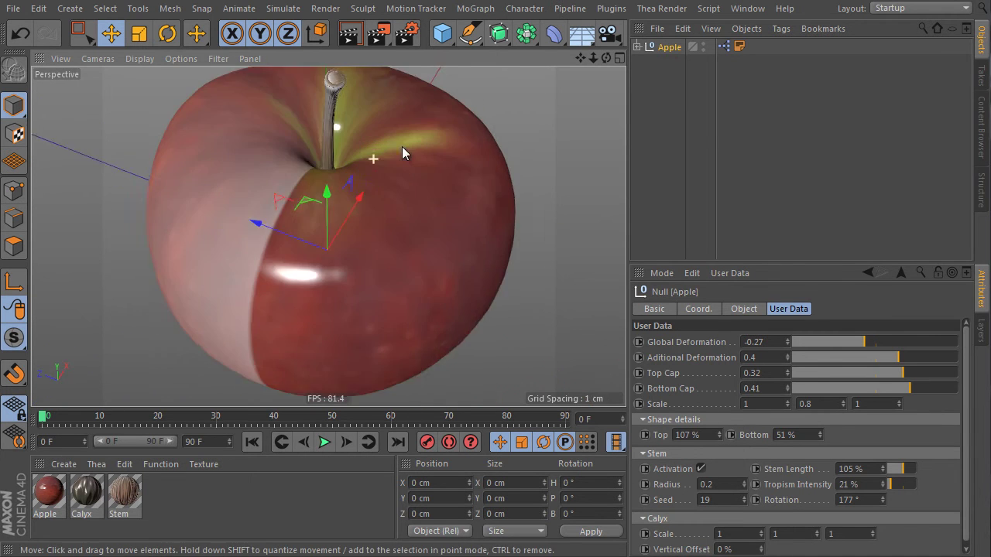
{"action": "left_click", "coordinate": [701, 468]}
{"action": "left_click", "coordinate": [700, 468]}
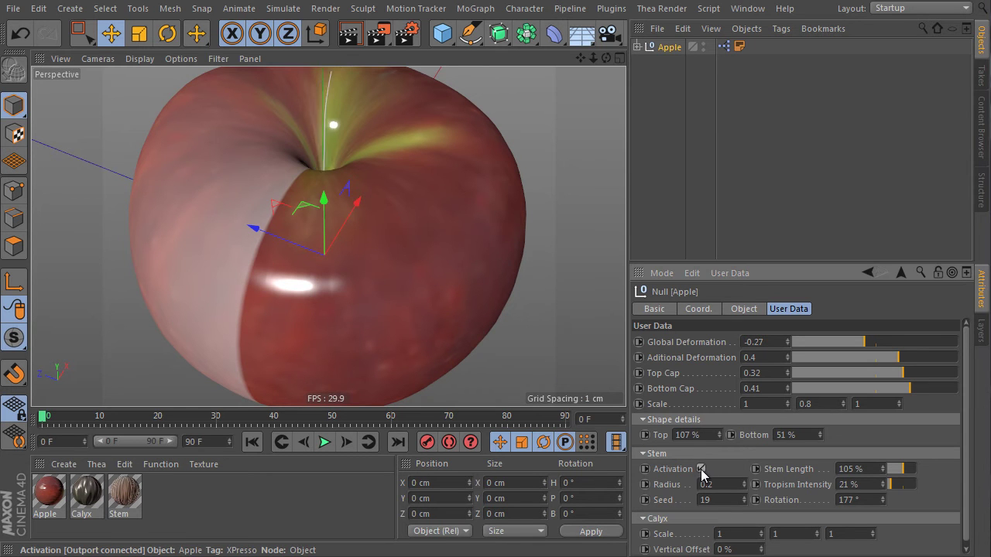
{"action": "mouse_move", "coordinate": [906, 469]}
{"action": "left_mouse_down"}
{"action": "mouse_move", "coordinate": [922, 470]}
{"action": "mouse_move", "coordinate": [891, 473]}
{"action": "mouse_move", "coordinate": [903, 473]}
{"action": "left_mouse_up"}
{"action": "left_click_drag", "start_coordinate": [386, 315], "coordinate": [481, 266], "text": "alt"}
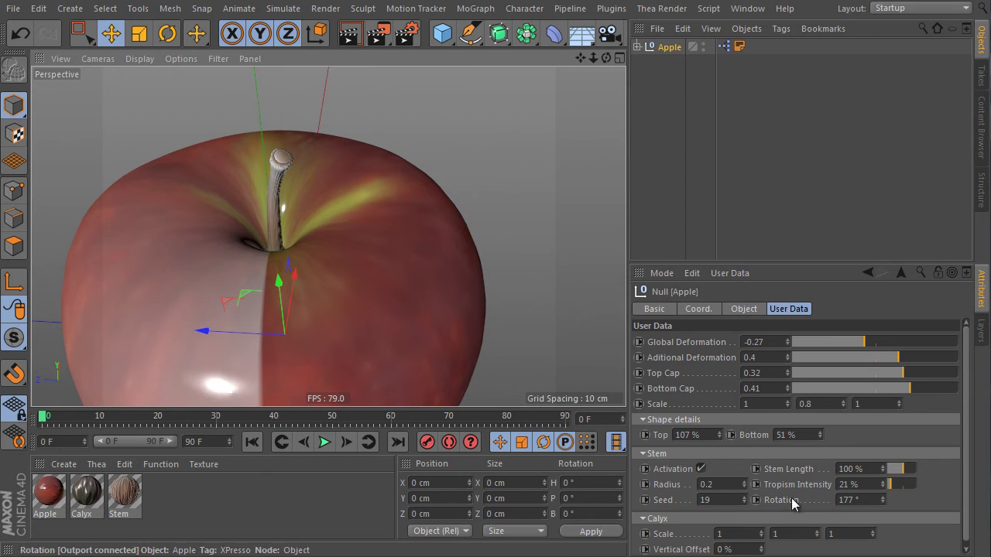
Set the stem's Radius to 0.22, Tropism Intensity to 74%, Seed to 71 and Rotation to 294°.
{"action": "left_click_drag", "start_coordinate": [746, 486], "coordinate": [748, 480]}
{"action": "left_click_drag", "start_coordinate": [894, 488], "coordinate": [898, 485]}
{"action": "left_click_drag", "start_coordinate": [742, 499], "coordinate": [737, 464]}
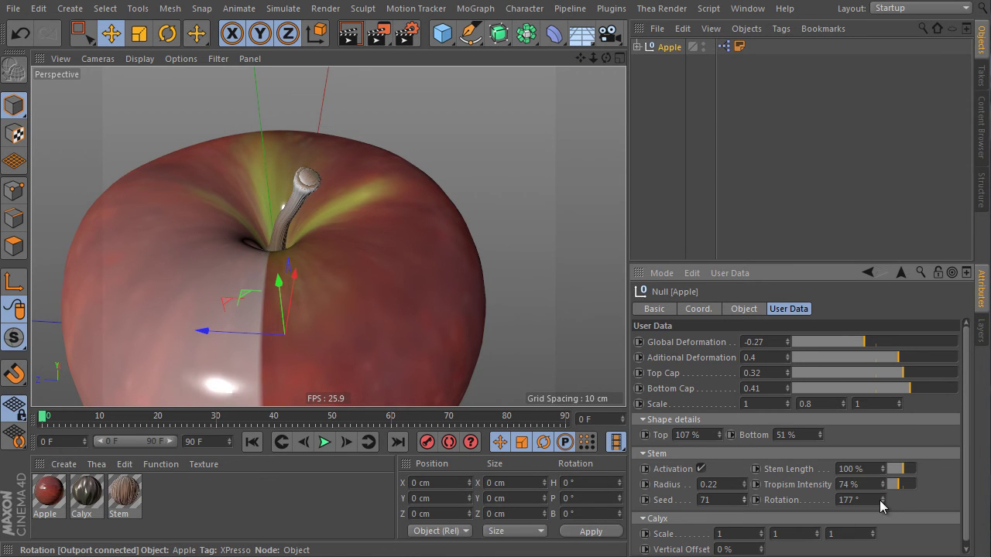
{"action": "left_click_drag", "start_coordinate": [881, 500], "coordinate": [873, 414]}
Try a first calyx scale value of 0.81 on the apple's underside and reset it to 1.
{"action": "right_click_drag", "start_coordinate": [362, 249], "coordinate": [330, 276], "text": "alt"}
{"action": "left_click_drag", "start_coordinate": [330, 276], "coordinate": [438, 192], "text": "alt"}
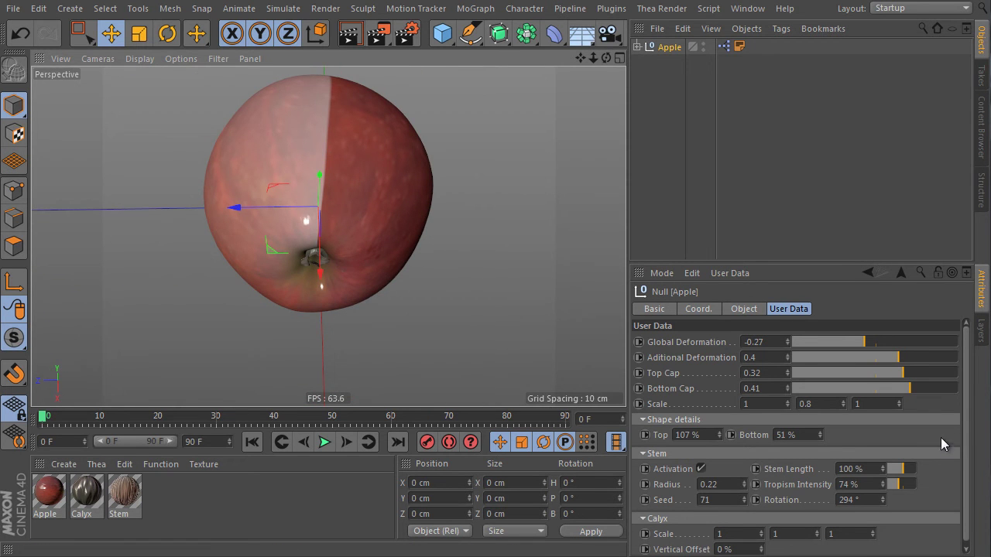
{"action": "scroll", "coordinate": [948, 435], "scroll_direction": "down", "scroll_amount": 1}
{"action": "left_click_drag", "start_coordinate": [757, 504], "coordinate": [761, 510]}
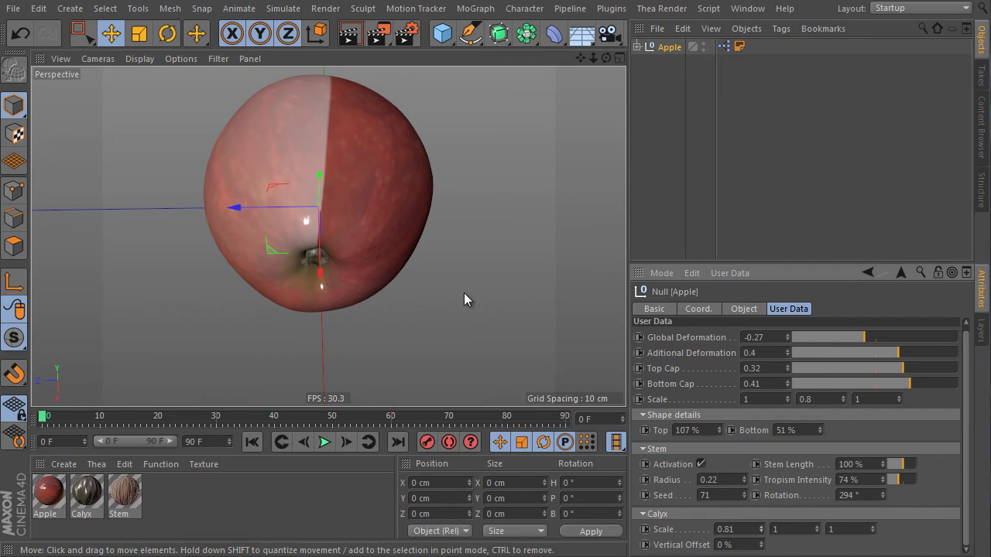
{"action": "scroll", "coordinate": [380, 239], "scroll_direction": "up", "scroll_amount": 4}
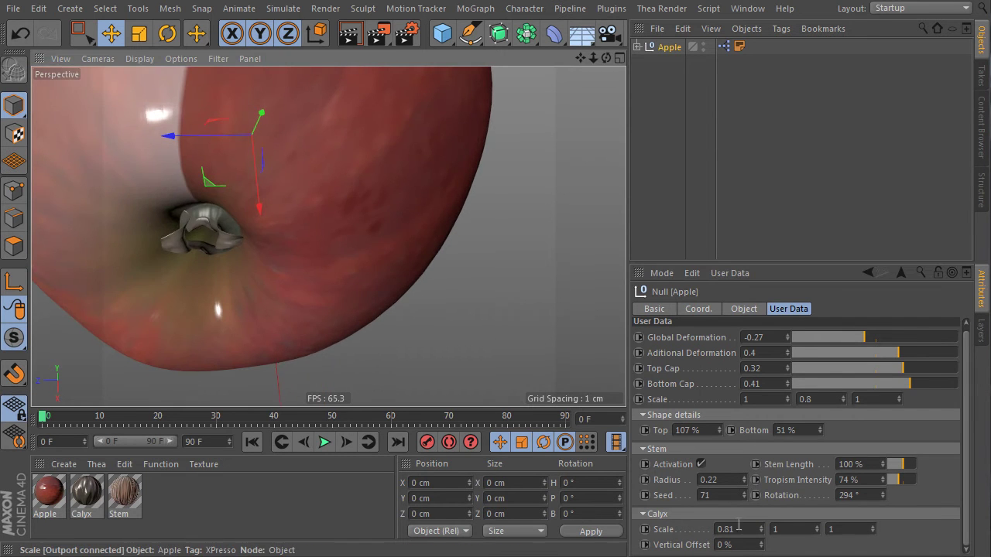
{"action": "double_click", "coordinate": [728, 530]}
{"action": "type", "text": "1"}
Set the calyx's second scale value to 1.08 and its Vertical Offset to 1%, checking the whole apple.
{"action": "mouse_move", "coordinate": [817, 530]}
{"action": "left_mouse_down"}
{"action": "mouse_move", "coordinate": [815, 496]}
{"action": "mouse_move", "coordinate": [812, 527]}
{"action": "left_mouse_up"}
{"action": "mouse_move", "coordinate": [762, 545]}
{"action": "left_mouse_down"}
{"action": "mouse_move", "coordinate": [756, 484]}
{"action": "mouse_move", "coordinate": [750, 535]}
{"action": "left_mouse_up"}
{"action": "left_click_drag", "start_coordinate": [372, 141], "coordinate": [365, 155], "text": "alt"}
{"action": "right_click_drag", "start_coordinate": [364, 155], "coordinate": [363, 219], "text": "alt"}
{"action": "left_click_drag", "start_coordinate": [363, 219], "coordinate": [358, 174], "text": "alt"}
{"action": "right_click_drag", "start_coordinate": [358, 173], "coordinate": [374, 165], "text": "alt"}
{"action": "left_click_drag", "start_coordinate": [375, 170], "coordinate": [420, 214], "text": "alt"}
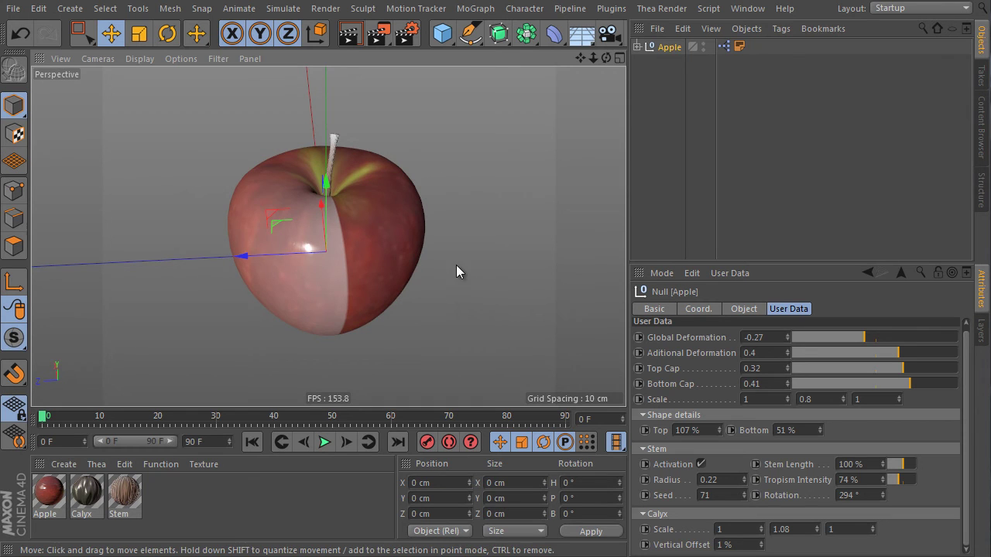
Delete the Apple from the scene and switch to the open project with the two carrots.
{"action": "key", "text": "Delete"}
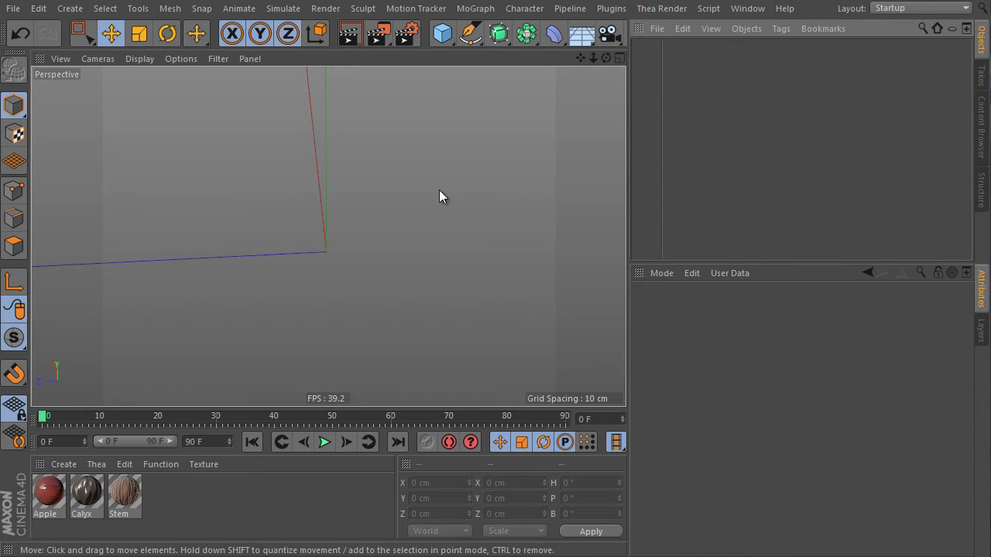
{"action": "key", "text": "v"}
{"action": "mouse_move", "coordinate": [438, 227]}
{"action": "left_click", "coordinate": [444, 277]}
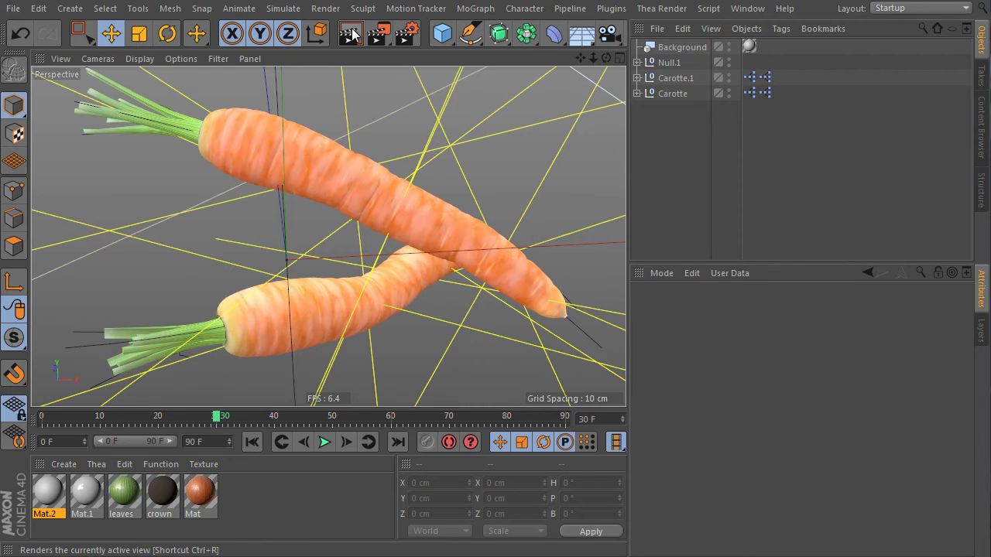
Render the view of the two carrots and inspect the layered colour shader of the material Mat.
{"action": "left_click", "coordinate": [353, 42]}
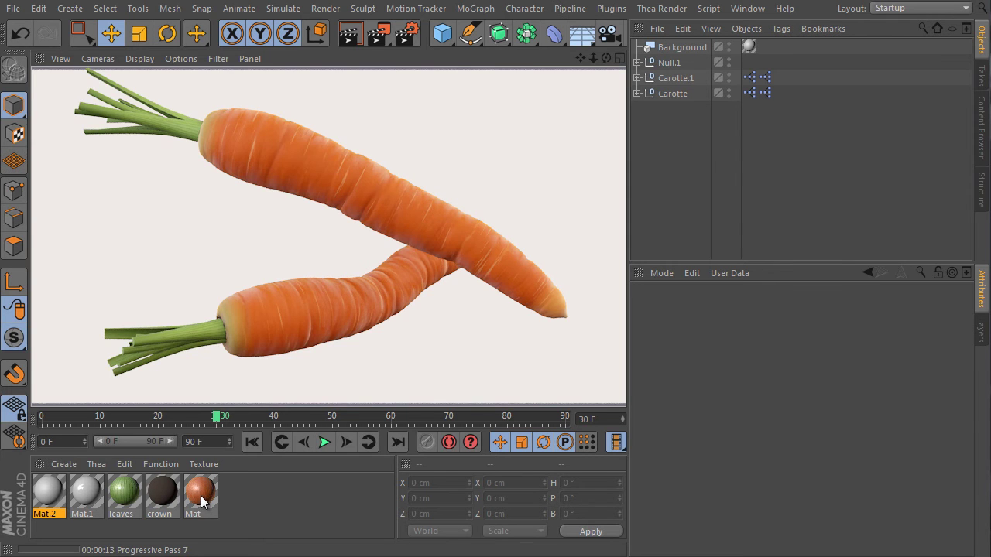
{"action": "double_click", "coordinate": [203, 503]}
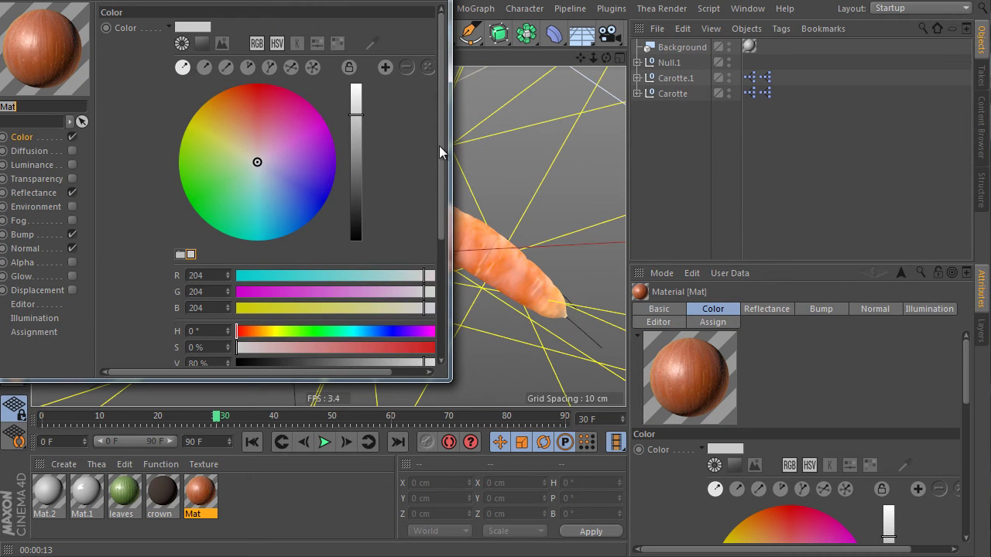
{"action": "left_click_drag", "start_coordinate": [439, 154], "coordinate": [338, 287]}
{"action": "left_click", "coordinate": [321, 219]}
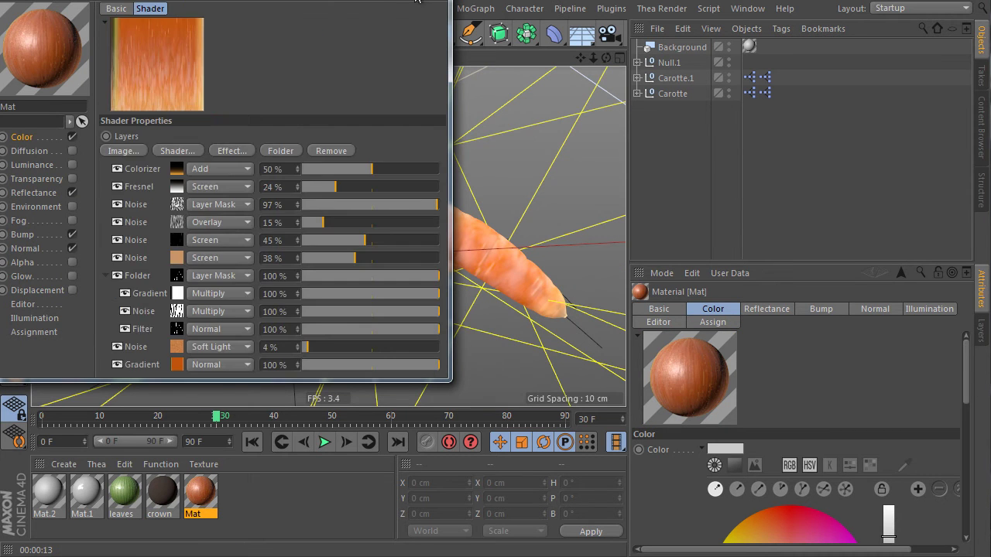
{"action": "left_click", "coordinate": [440, 0]}
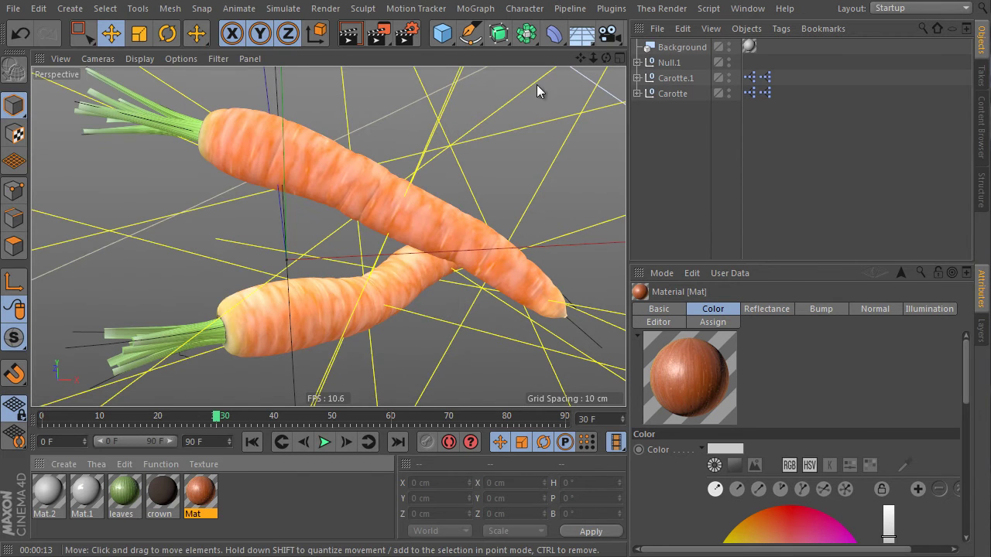
Return to the emptied apple project and load the Carrot preset from the Vegetables folder.
{"action": "key", "text": "v"}
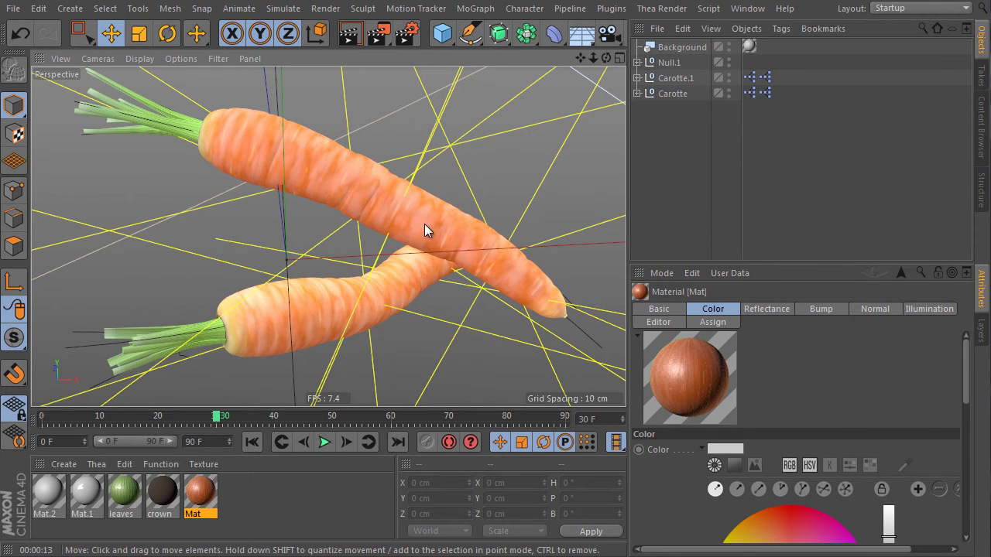
{"action": "key", "text": "v"}
{"action": "mouse_move", "coordinate": [370, 221]}
{"action": "left_click", "coordinate": [379, 241]}
{"action": "left_click", "coordinate": [981, 128]}
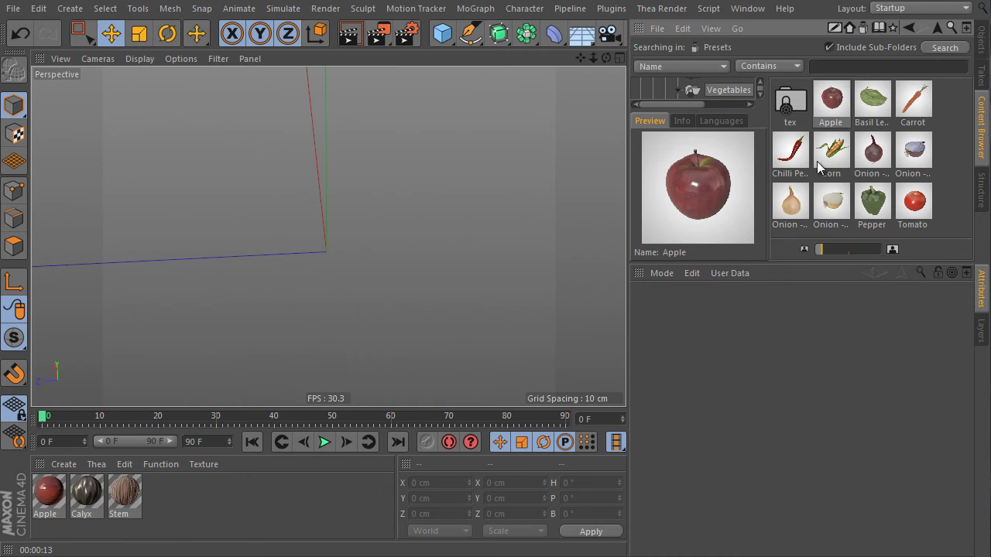
{"action": "left_click", "coordinate": [914, 103]}
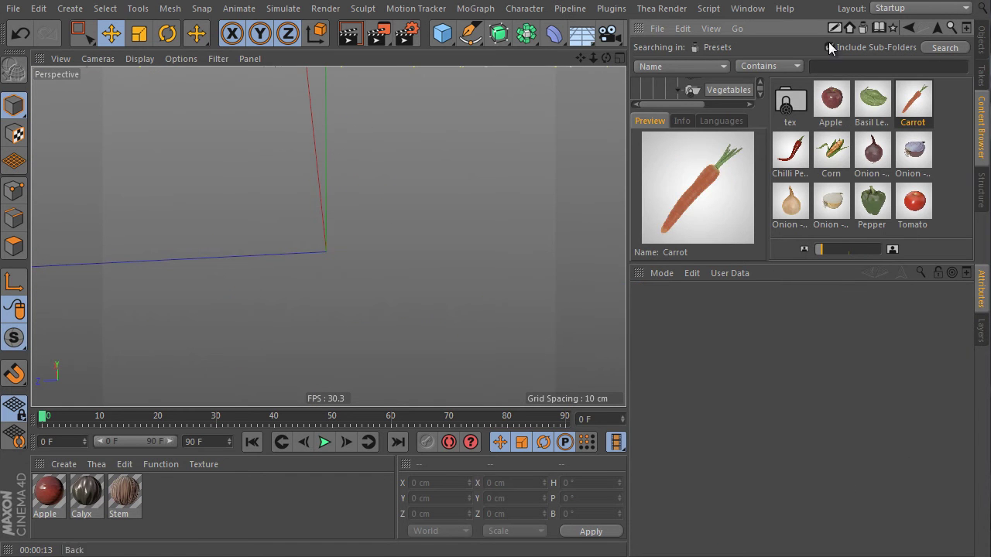
{"action": "double_click", "coordinate": [913, 103]}
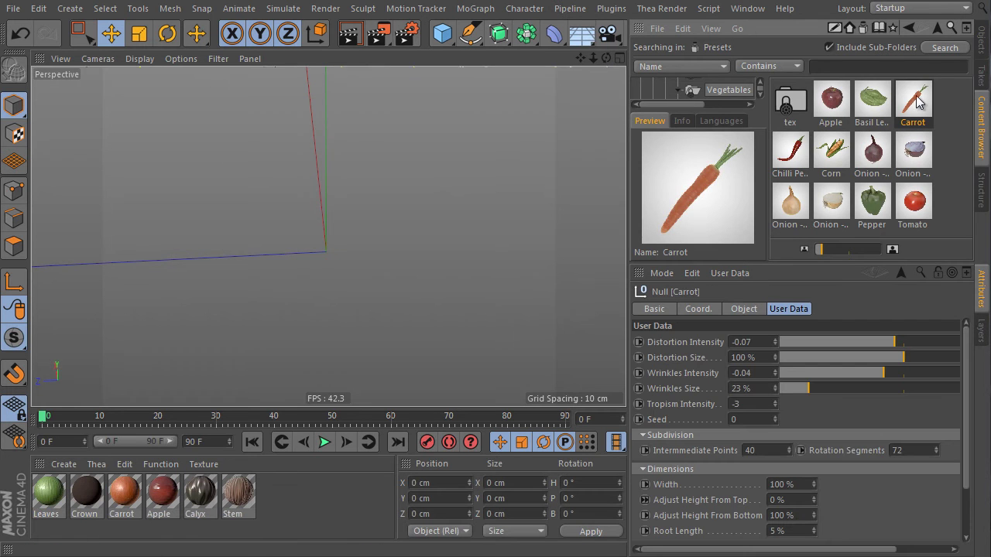
Examine the whole carrot from several angles, look at its XPresso tag and show the Carrot null's user data.
{"action": "left_click", "coordinate": [981, 37]}
{"action": "right_click_drag", "start_coordinate": [453, 171], "coordinate": [346, 164], "text": "alt"}
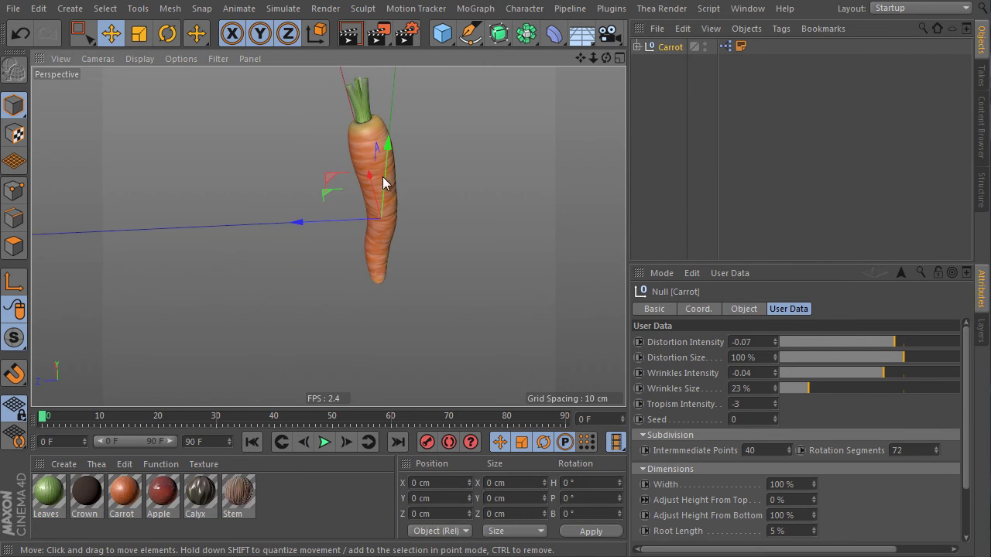
{"action": "left_click_drag", "start_coordinate": [423, 136], "coordinate": [373, 179], "text": "alt"}
{"action": "right_click_drag", "start_coordinate": [372, 179], "coordinate": [392, 162], "text": "alt"}
{"action": "mouse_move", "coordinate": [391, 162]}
{"action": "left_mouse_down", "text": "alt"}
{"action": "mouse_move", "coordinate": [379, 200]}
{"action": "mouse_move", "coordinate": [462, 178]}
{"action": "mouse_move", "coordinate": [379, 182]}
{"action": "mouse_move", "coordinate": [401, 170]}
{"action": "left_mouse_up", "text": "alt"}
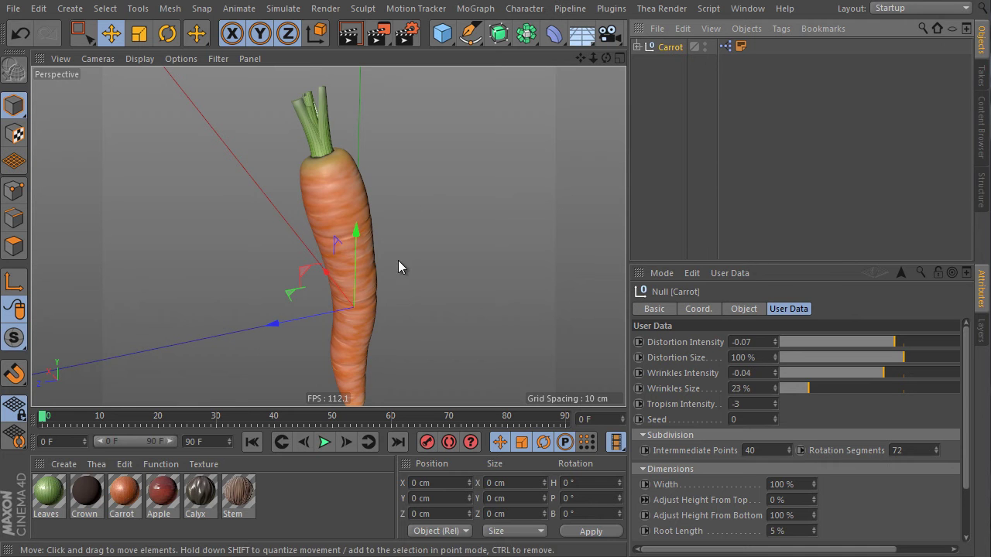
{"action": "left_click_drag", "start_coordinate": [396, 247], "coordinate": [418, 185], "text": "alt"}
{"action": "left_click", "coordinate": [724, 46]}
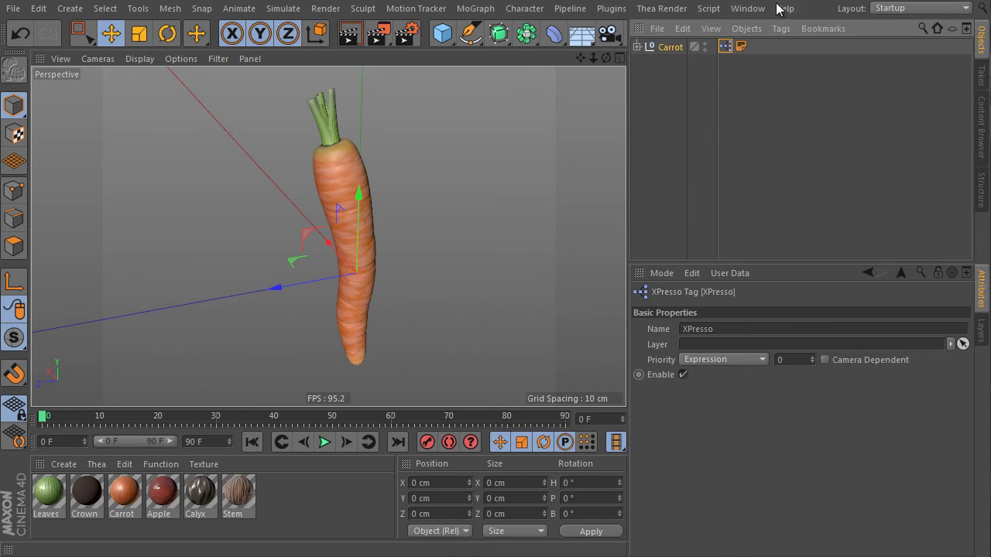
{"action": "left_click", "coordinate": [667, 48]}
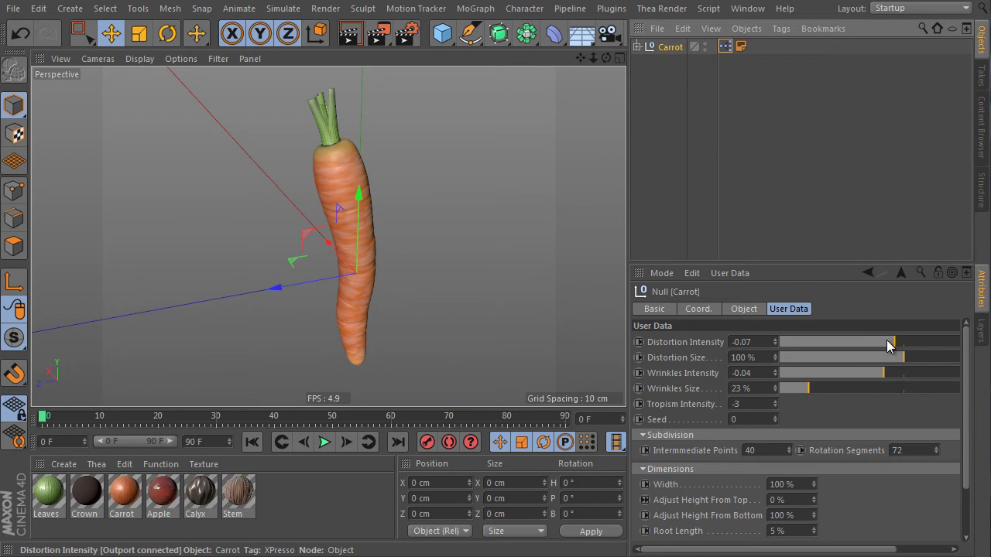
Set the carrot's Distortion Intensity to -0.53, Distortion Size to 99% and Wrinkles Intensity to -0.16.
{"action": "left_click_drag", "start_coordinate": [892, 346], "coordinate": [839, 340]}
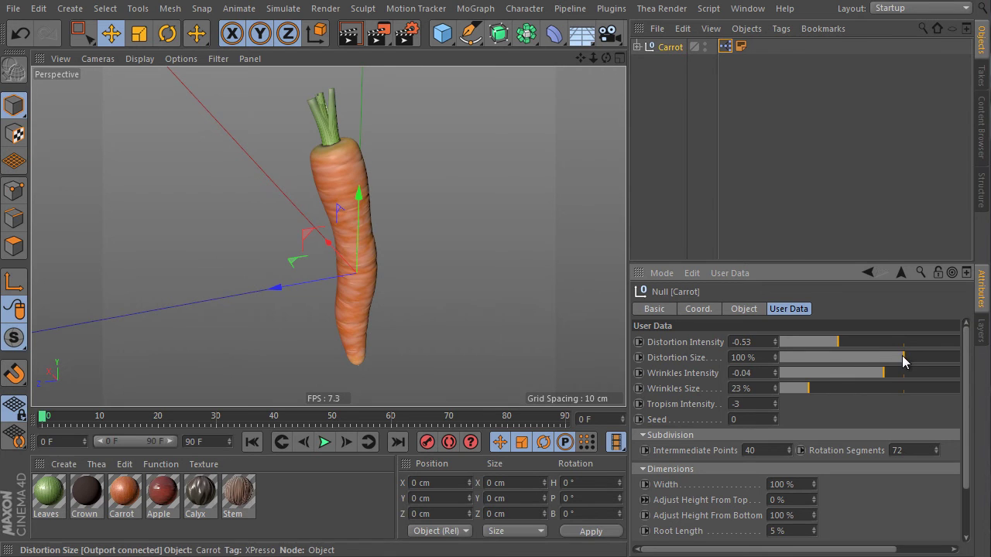
{"action": "mouse_move", "coordinate": [903, 356]}
{"action": "left_mouse_down"}
{"action": "mouse_move", "coordinate": [812, 356]}
{"action": "mouse_move", "coordinate": [952, 356]}
{"action": "mouse_move", "coordinate": [808, 346]}
{"action": "mouse_move", "coordinate": [890, 357]}
{"action": "left_mouse_up"}
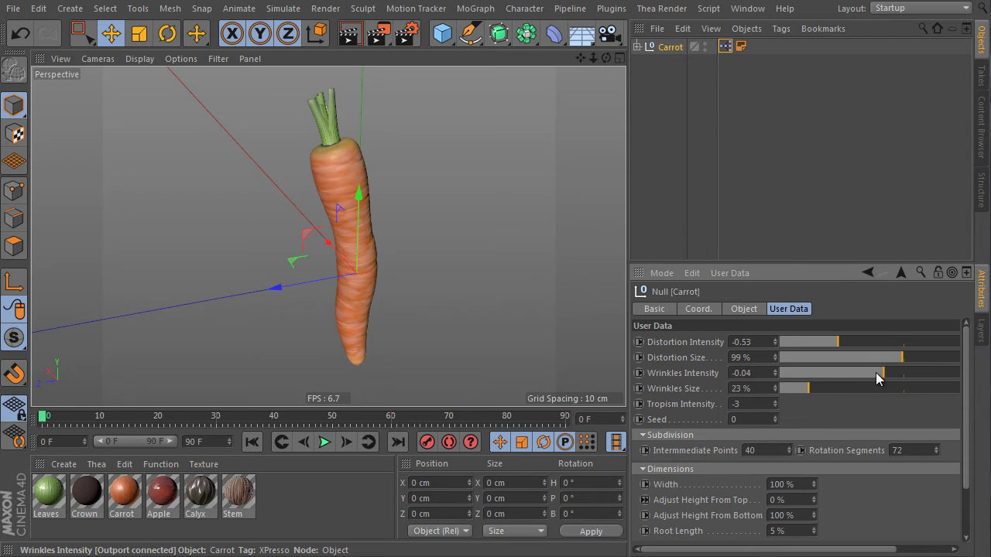
{"action": "left_click_drag", "start_coordinate": [921, 377], "coordinate": [827, 376]}
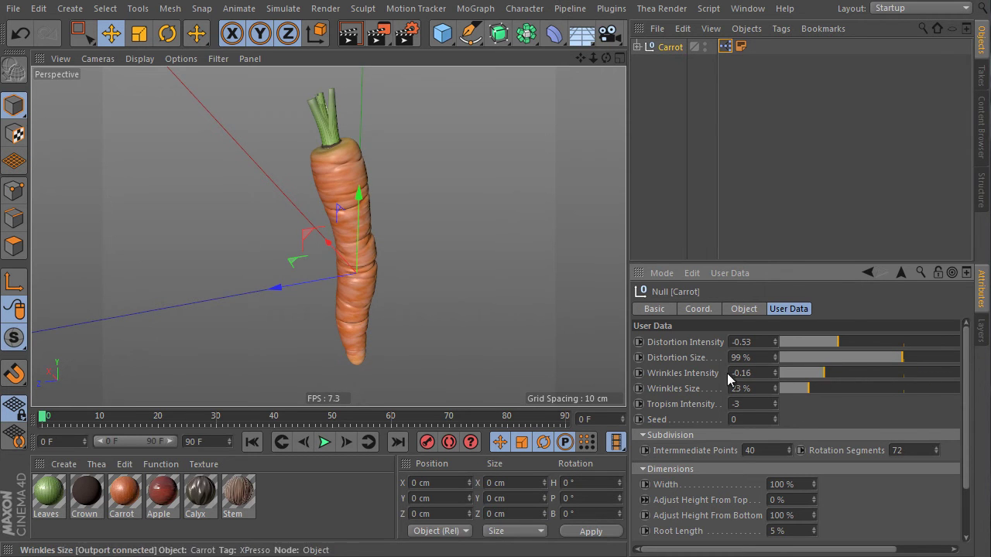
Set the carrot's Wrinkles Size to 25% and Wrinkles Intensity to -0.1 while checking the upper part up close.
{"action": "right_click_drag", "start_coordinate": [305, 179], "coordinate": [380, 205], "text": "alt"}
{"action": "middle_click_drag", "start_coordinate": [379, 205], "coordinate": [316, 256], "text": "alt"}
{"action": "right_click_drag", "start_coordinate": [315, 216], "coordinate": [365, 211], "text": "alt"}
{"action": "mouse_move", "coordinate": [807, 390]}
{"action": "left_mouse_down"}
{"action": "mouse_move", "coordinate": [792, 388]}
{"action": "mouse_move", "coordinate": [823, 385]}
{"action": "left_mouse_up"}
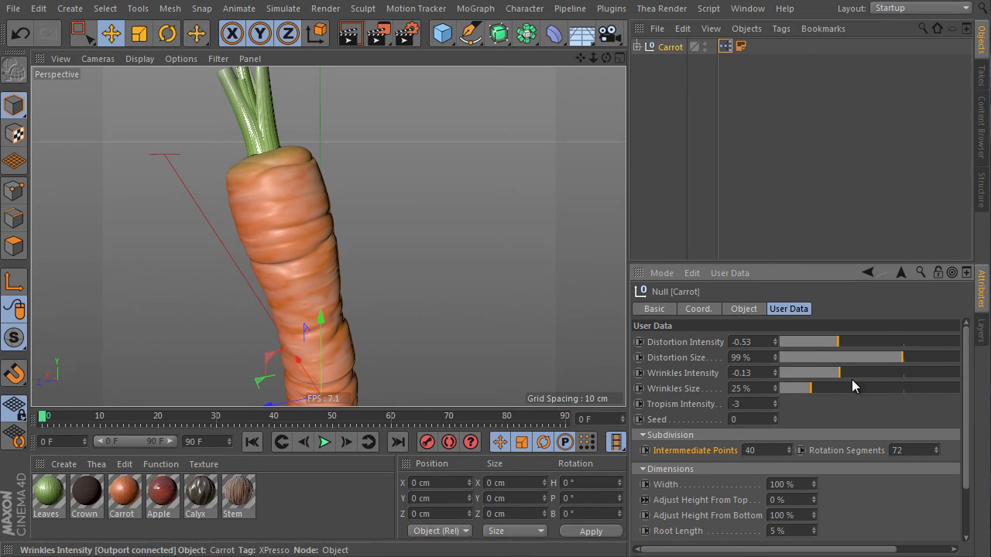
{"action": "left_click_drag", "start_coordinate": [843, 374], "coordinate": [859, 374]}
Reduce the carrot's subdivision to 14 intermediate points and 35 rotation segments.
{"action": "left_click", "coordinate": [788, 447]}
{"action": "mouse_move", "coordinate": [787, 468]}
{"action": "left_mouse_down"}
{"action": "mouse_move", "coordinate": [788, 478]}
{"action": "mouse_move", "coordinate": [785, 451]}
{"action": "mouse_move", "coordinate": [784, 477]}
{"action": "left_mouse_up"}
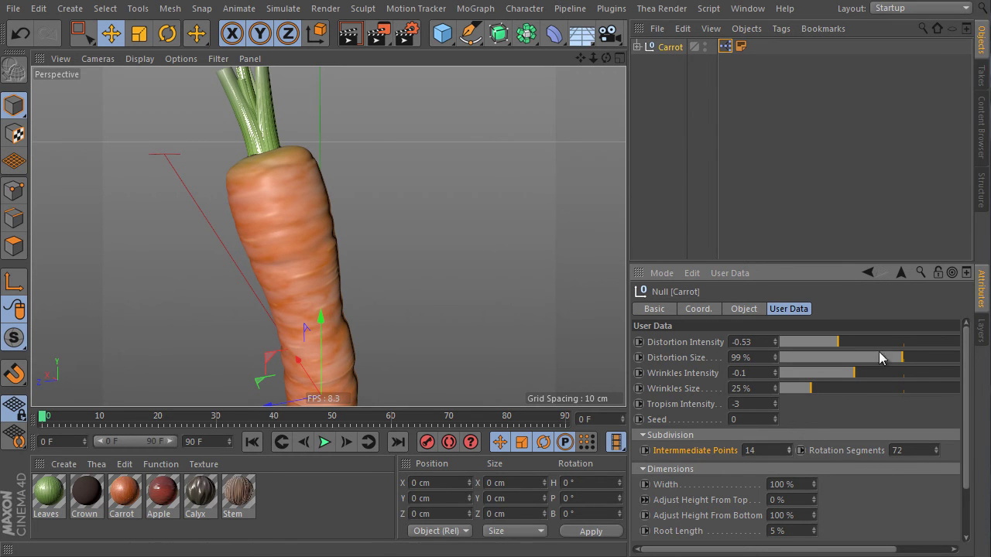
{"action": "left_click_drag", "start_coordinate": [935, 450], "coordinate": [937, 417]}
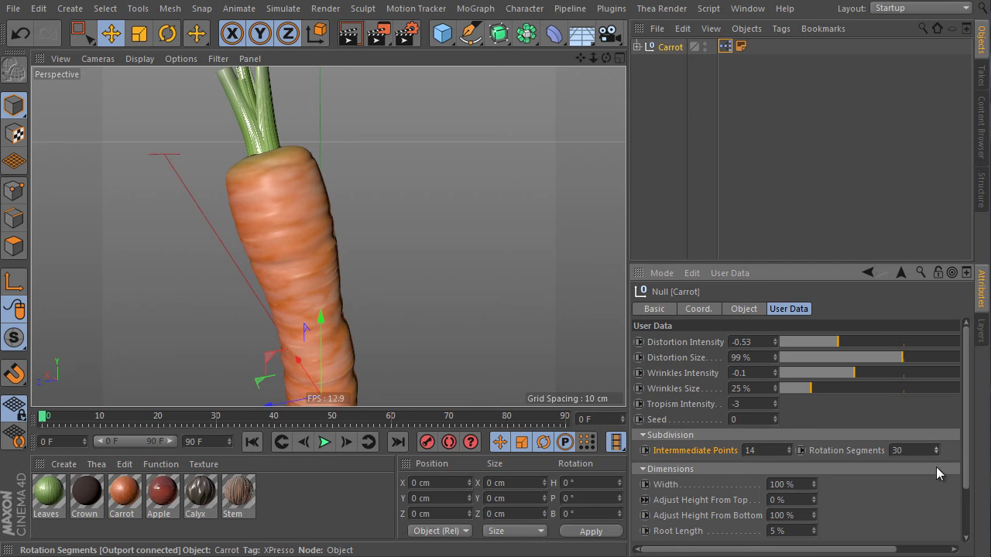
{"action": "left_click_drag", "start_coordinate": [936, 467], "coordinate": [911, 472]}
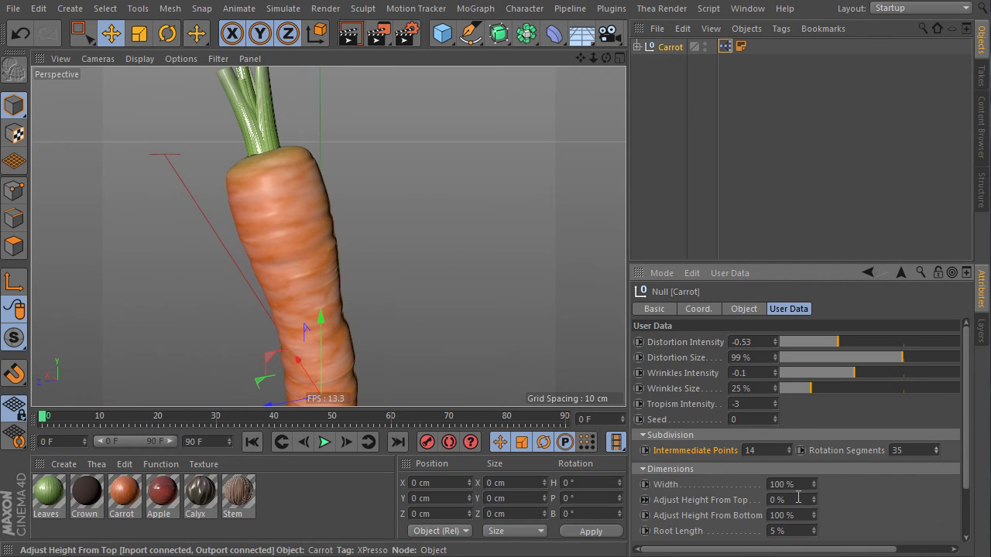
Set the carrot's Width to 80% and try adjusting its height from the top and from the bottom.
{"action": "mouse_move", "coordinate": [814, 403]}
{"action": "left_mouse_down"}
{"action": "mouse_move", "coordinate": [810, 459]}
{"action": "mouse_move", "coordinate": [813, 408]}
{"action": "left_mouse_up"}
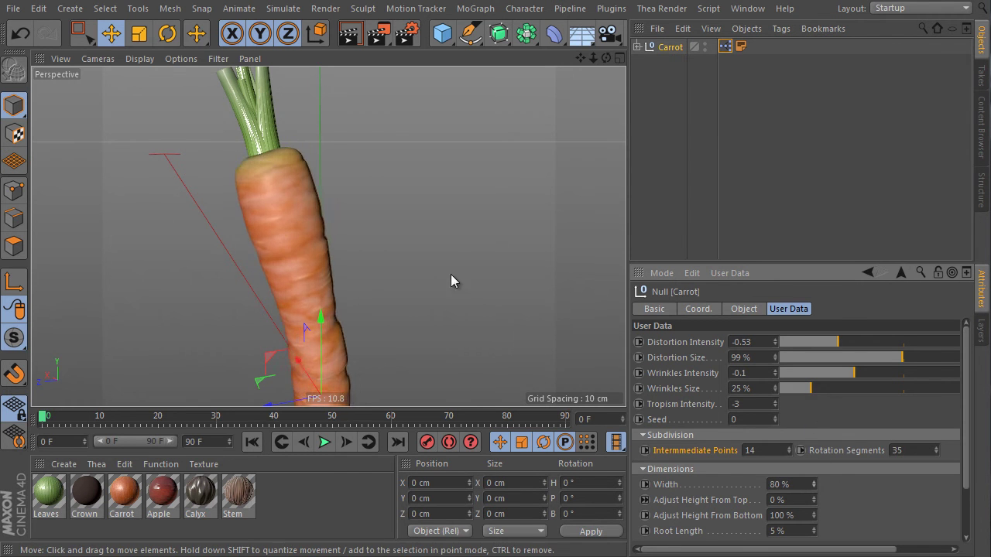
{"action": "left_click_drag", "start_coordinate": [403, 247], "coordinate": [395, 267], "text": "alt"}
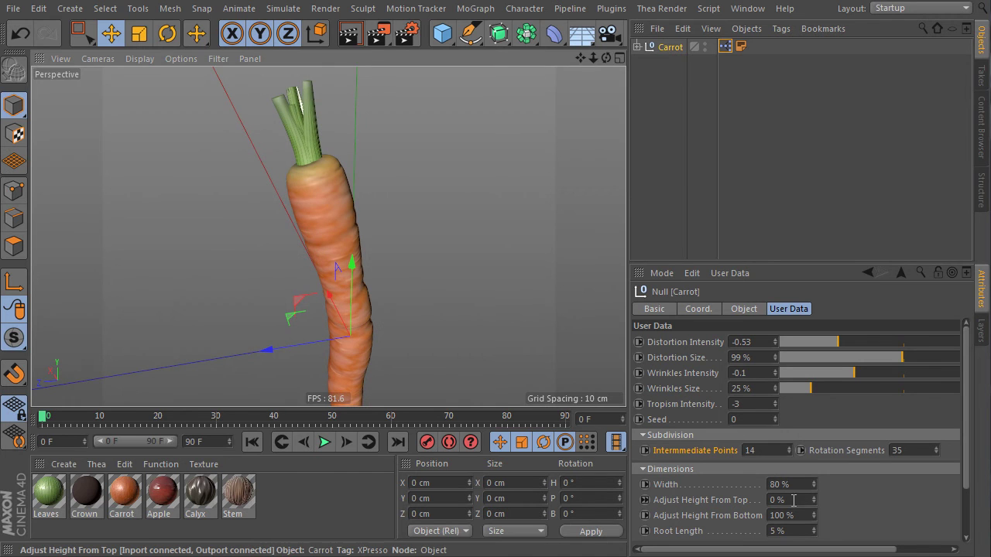
{"action": "mouse_move", "coordinate": [811, 502]}
{"action": "left_mouse_down"}
{"action": "mouse_move", "coordinate": [812, 476]}
{"action": "mouse_move", "coordinate": [810, 514]}
{"action": "left_mouse_up"}
{"action": "left_click_drag", "start_coordinate": [451, 314], "coordinate": [534, 307], "text": "alt"}
{"action": "left_click_drag", "start_coordinate": [464, 271], "coordinate": [410, 168], "text": "alt"}
{"action": "left_click_drag", "start_coordinate": [814, 521], "coordinate": [806, 502]}
Set the carrot's Root Length to 100% while viewing the tip up close.
{"action": "scroll", "coordinate": [302, 316], "scroll_direction": "up", "scroll_amount": 6}
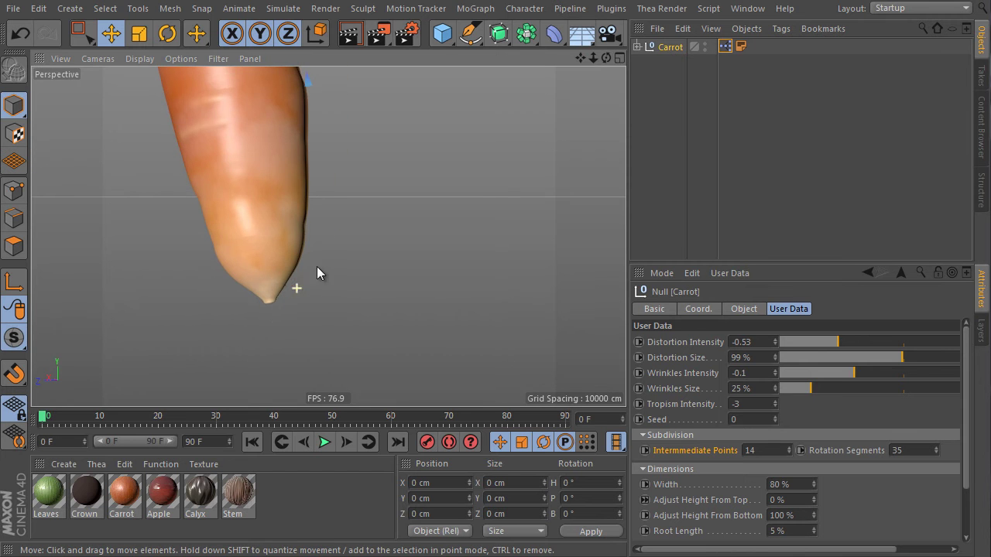
{"action": "middle_click_drag", "start_coordinate": [280, 344], "coordinate": [325, 276], "text": "alt"}
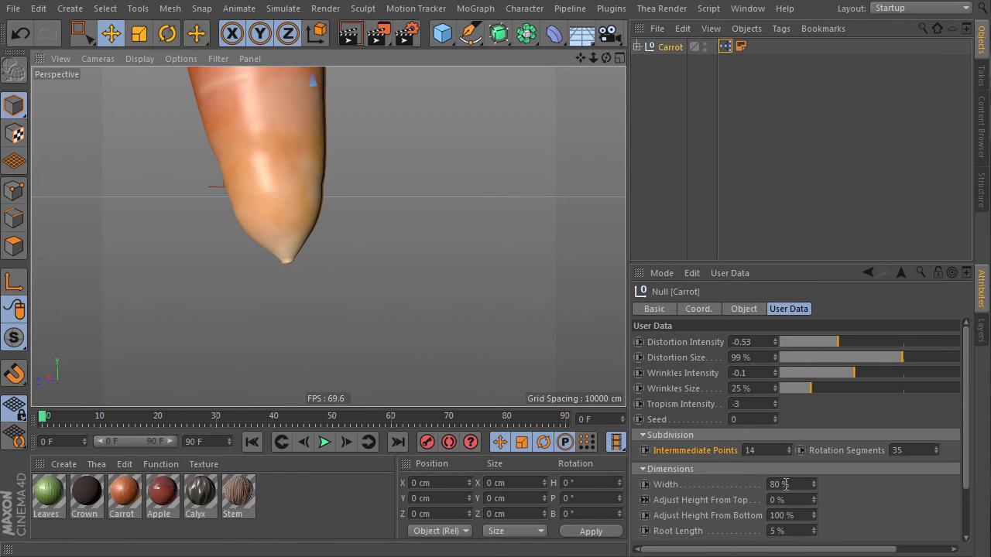
{"action": "left_click", "coordinate": [813, 533]}
{"action": "left_click_drag", "start_coordinate": [815, 535], "coordinate": [799, 368]}
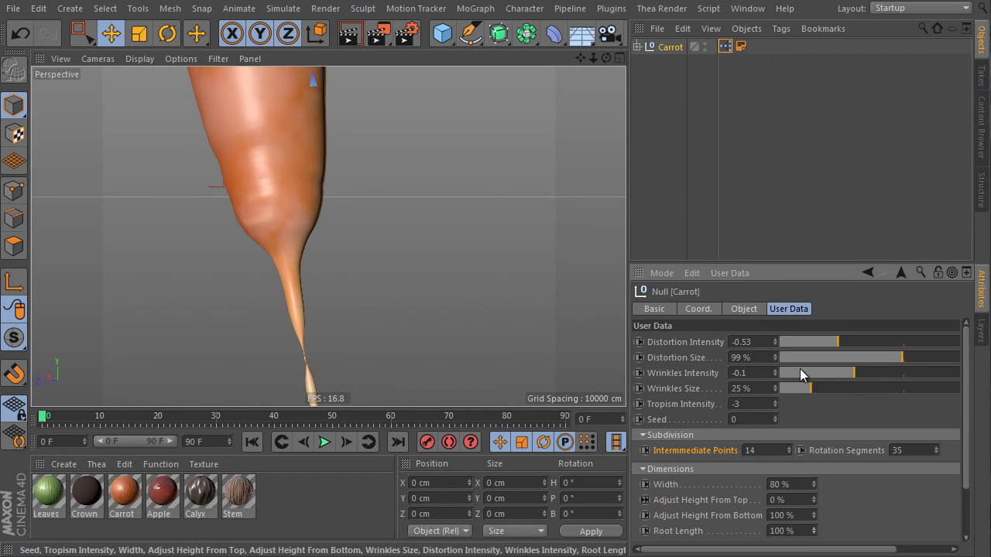
Set the carrot's Distortion Intensity to -0.06, Distortion Size to 94%, Wrinkles Size to 52% and Seed to 12.
{"action": "left_click", "coordinate": [851, 342]}
{"action": "left_click_drag", "start_coordinate": [873, 346], "coordinate": [895, 346]}
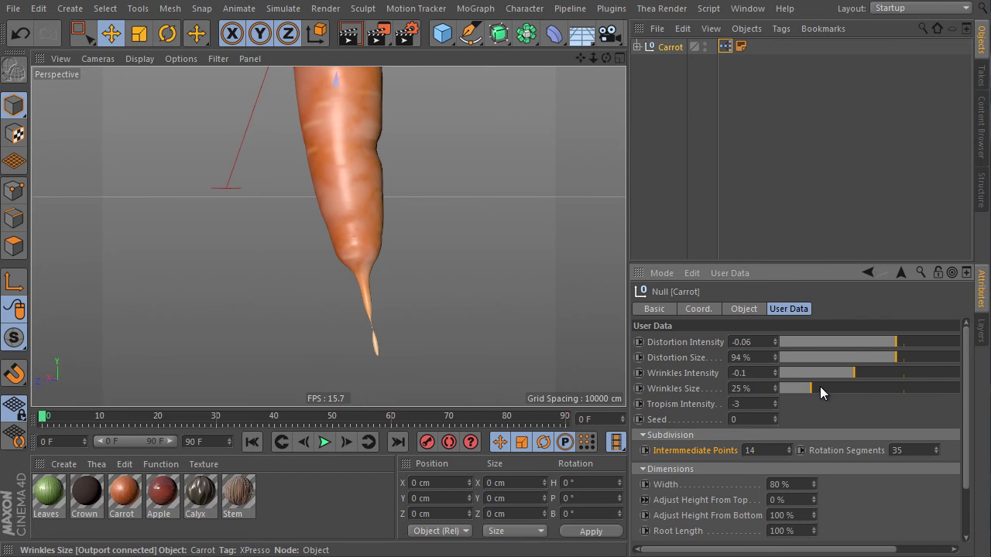
{"action": "left_click_drag", "start_coordinate": [775, 417], "coordinate": [843, 381]}
Set the carrot's Leaves Length to 85% and Leaves Scale to 99% with the leaves in close view.
{"action": "middle_click_drag", "start_coordinate": [348, 275], "coordinate": [355, 330], "text": "alt"}
{"action": "right_click_drag", "start_coordinate": [359, 192], "coordinate": [298, 283], "text": "alt"}
{"action": "middle_click_drag", "start_coordinate": [361, 191], "coordinate": [370, 251], "text": "alt"}
{"action": "right_click_drag", "start_coordinate": [379, 194], "coordinate": [412, 183], "text": "alt"}
{"action": "left_click_drag", "start_coordinate": [966, 408], "coordinate": [963, 475]}
{"action": "left_click_drag", "start_coordinate": [387, 193], "coordinate": [377, 236], "text": "alt"}
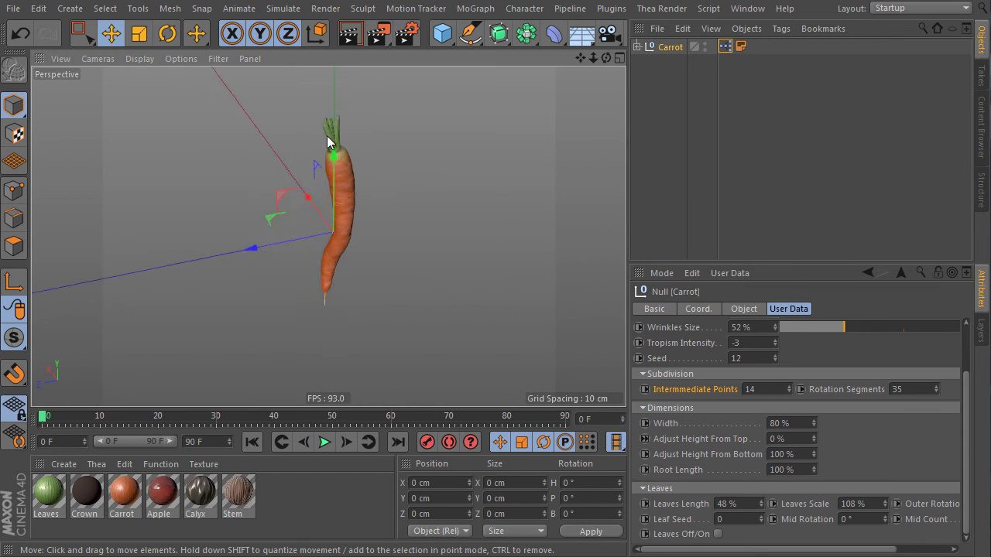
{"action": "right_click_drag", "start_coordinate": [333, 137], "coordinate": [374, 122], "text": "alt"}
{"action": "middle_click_drag", "start_coordinate": [343, 91], "coordinate": [341, 134], "text": "alt"}
{"action": "left_click_drag", "start_coordinate": [349, 167], "coordinate": [368, 174], "text": "alt"}
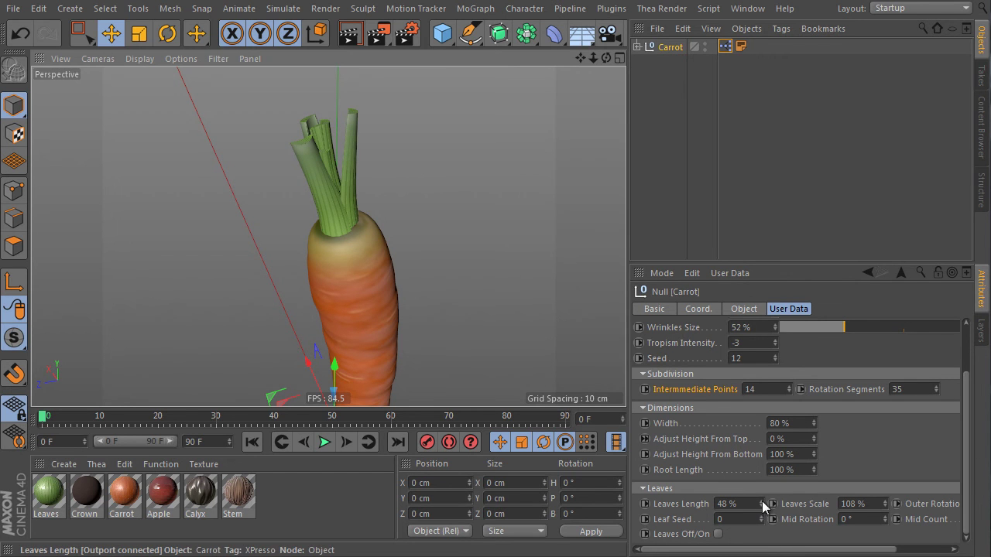
{"action": "left_click_drag", "start_coordinate": [761, 499], "coordinate": [775, 437]}
{"action": "left_click_drag", "start_coordinate": [886, 506], "coordinate": [876, 471]}
Arrange the carrot's leaves with Outer Rotation 45°, Mid Count 5, Leaf Seed 70 and Mid Rotation 156°.
{"action": "left_click_drag", "start_coordinate": [779, 549], "coordinate": [943, 406]}
{"action": "left_click_drag", "start_coordinate": [821, 548], "coordinate": [753, 471]}
{"action": "left_click_drag", "start_coordinate": [885, 508], "coordinate": [866, 378]}
{"action": "left_click_drag", "start_coordinate": [874, 550], "coordinate": [930, 548]}
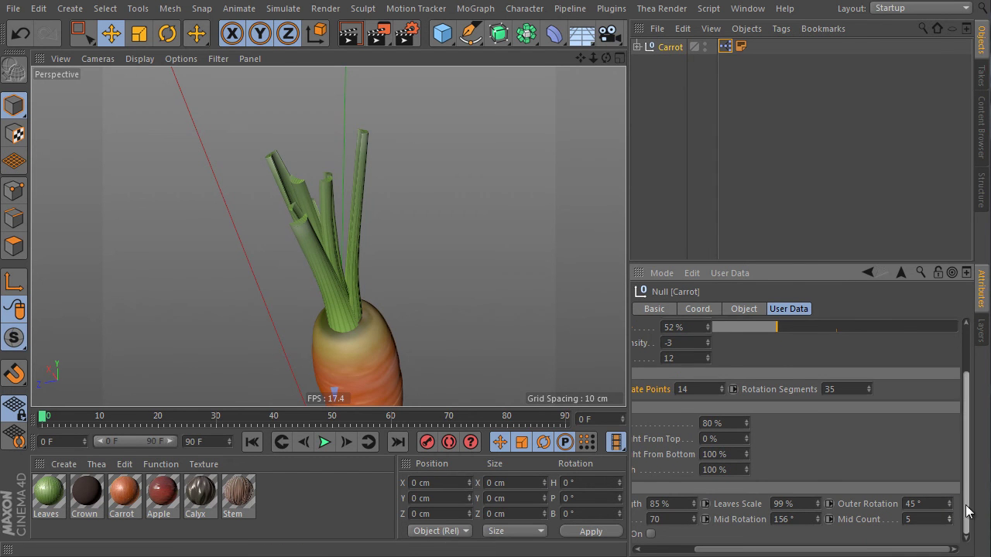
{"action": "left_click_drag", "start_coordinate": [919, 554], "coordinate": [855, 554]}
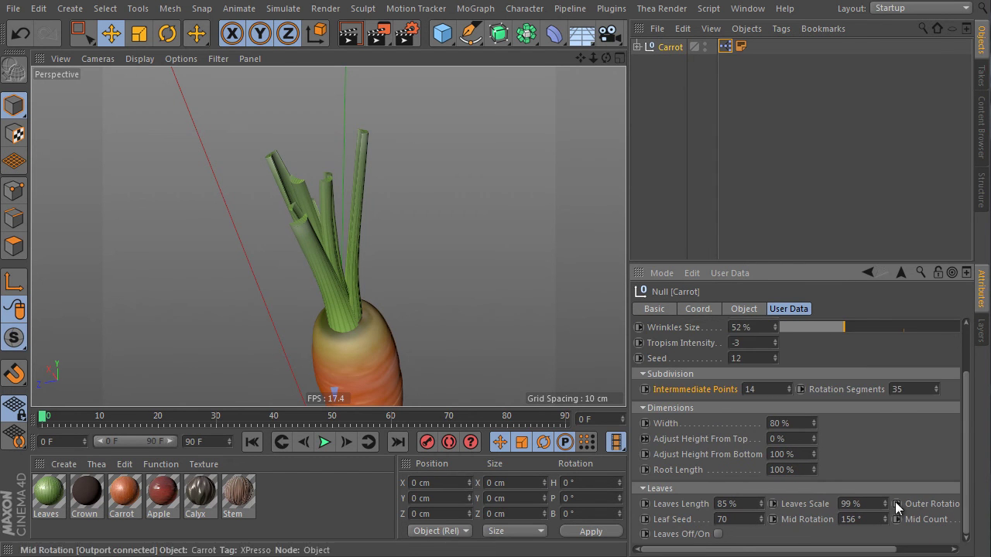
Hide the carrot's leaves with the Leaves Off/On option and render a close view of the bare crown.
{"action": "left_click", "coordinate": [717, 534]}
{"action": "left_click_drag", "start_coordinate": [542, 386], "coordinate": [385, 283], "text": "alt"}
{"action": "left_click", "coordinate": [349, 33]}
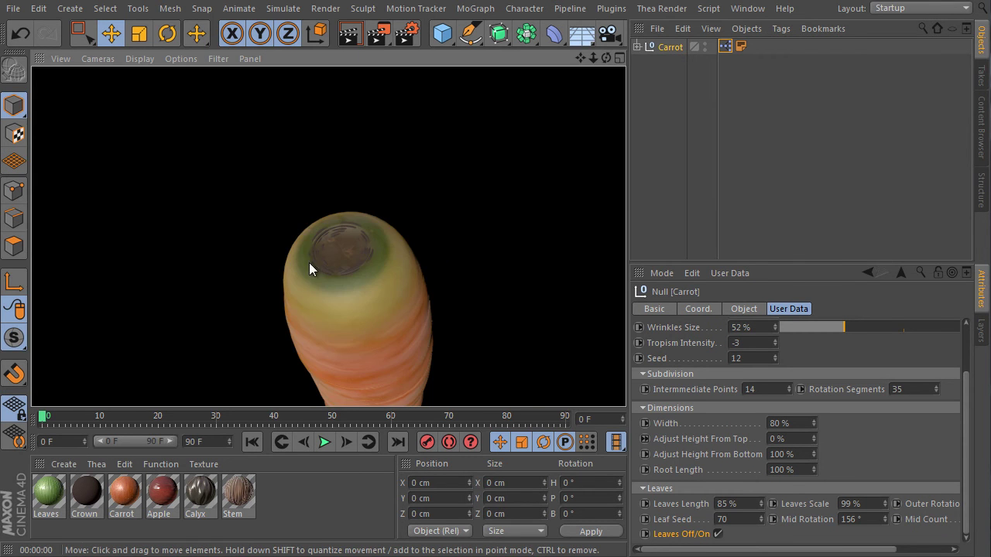
{"action": "left_click_drag", "start_coordinate": [403, 217], "coordinate": [367, 211], "text": "alt"}
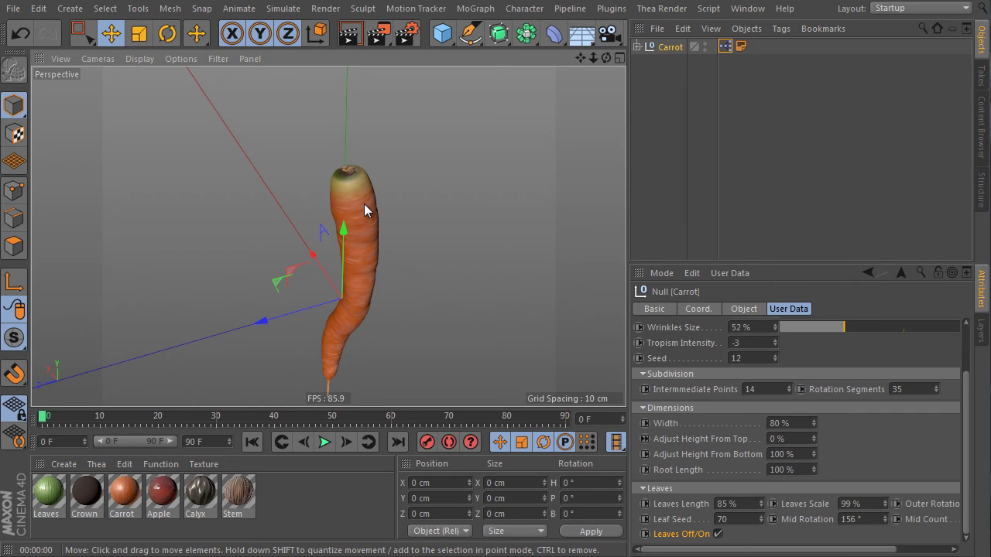
Delete the Carrot from the scene and show the Vegetables presets again.
{"action": "left_click", "coordinate": [676, 46]}
{"action": "key", "text": "Delete"}
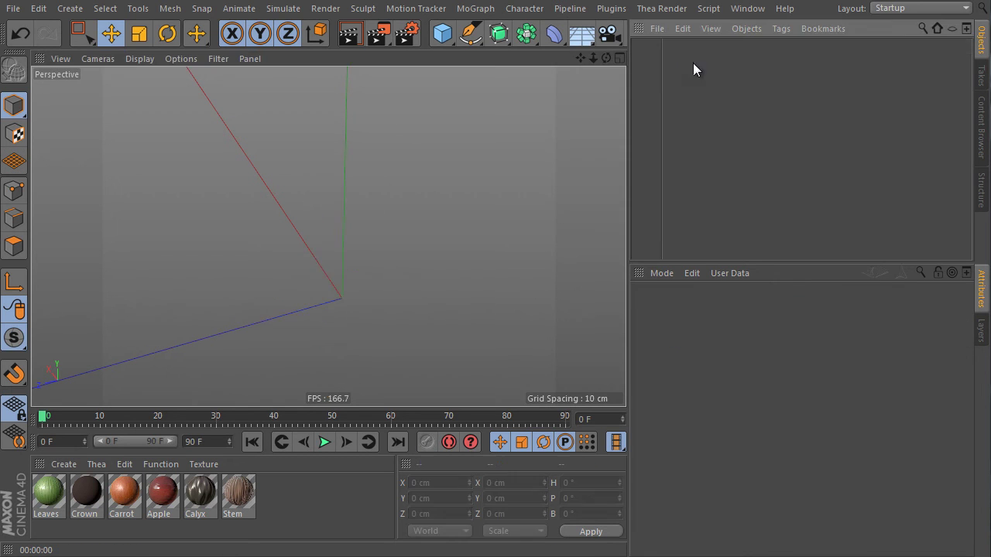
{"action": "left_click", "coordinate": [981, 132]}
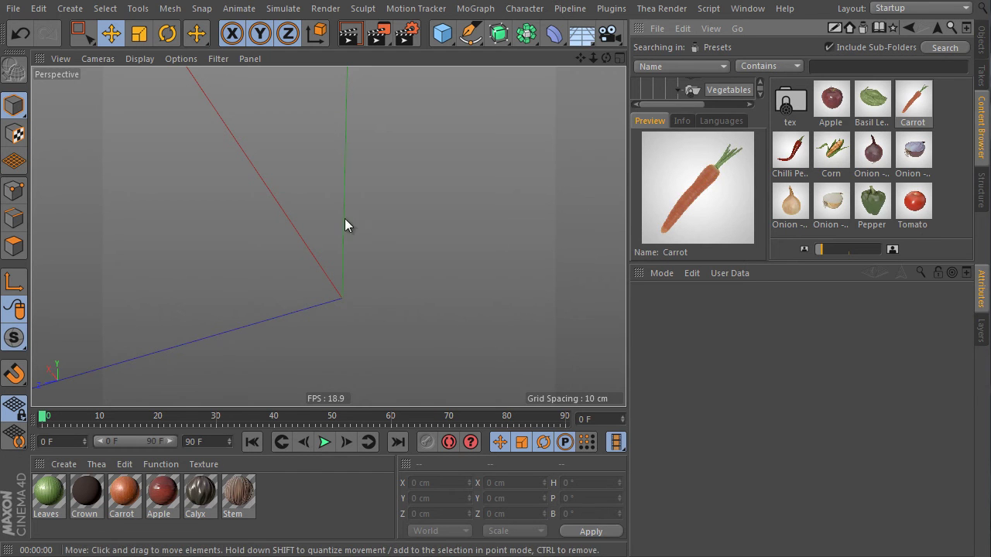
Switch to the tomato_final2.c4d project to view the finished tomato scene and return to the empty Untitled 4 project.
{"action": "key", "text": "v"}
{"action": "mouse_move", "coordinate": [338, 246]}
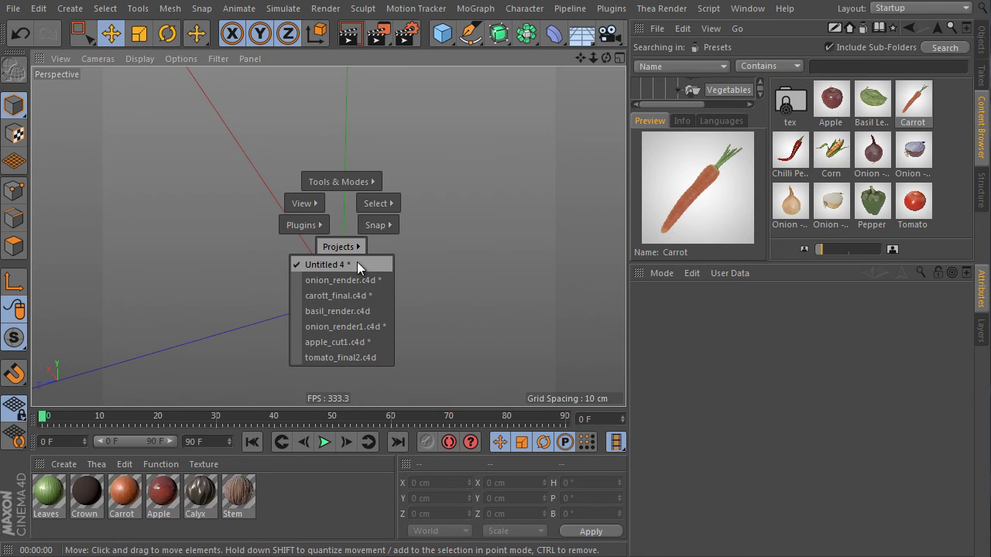
{"action": "left_click", "coordinate": [363, 358]}
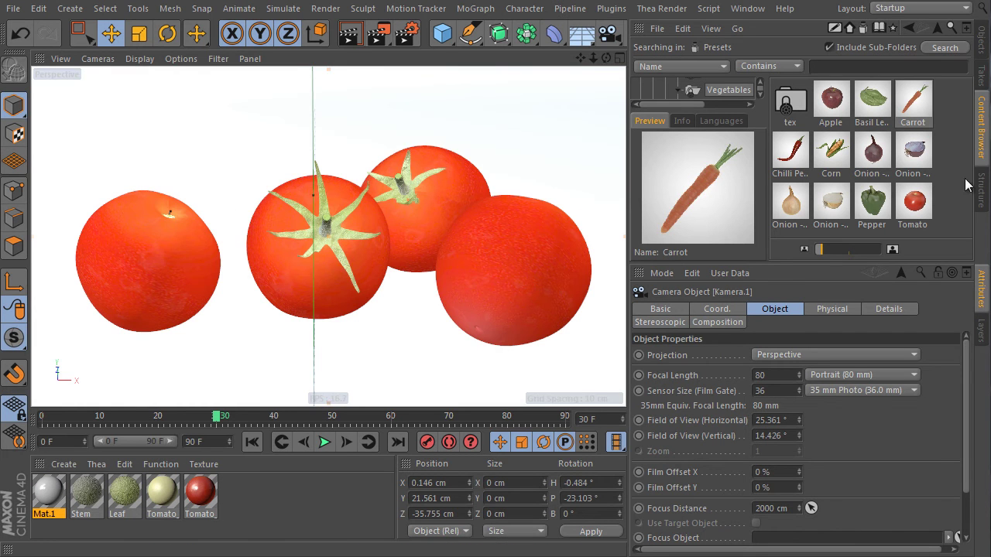
{"action": "key", "text": "v"}
{"action": "left_click", "coordinate": [431, 288]}
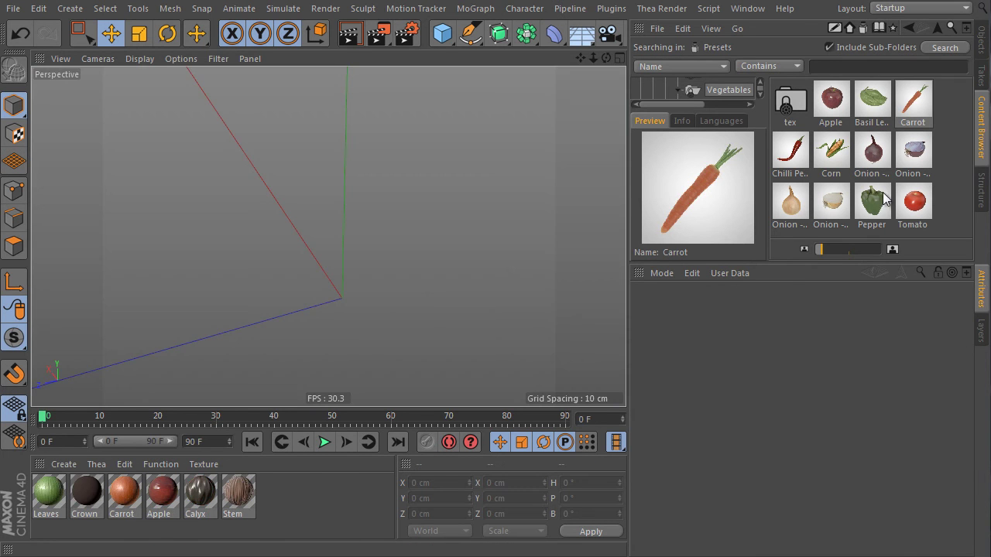
Add the Tomato preset to the scene, frame it in the view and display its user data beside the object list.
{"action": "double_click", "coordinate": [913, 202]}
{"action": "right_click_drag", "start_coordinate": [354, 336], "coordinate": [384, 284], "text": "alt"}
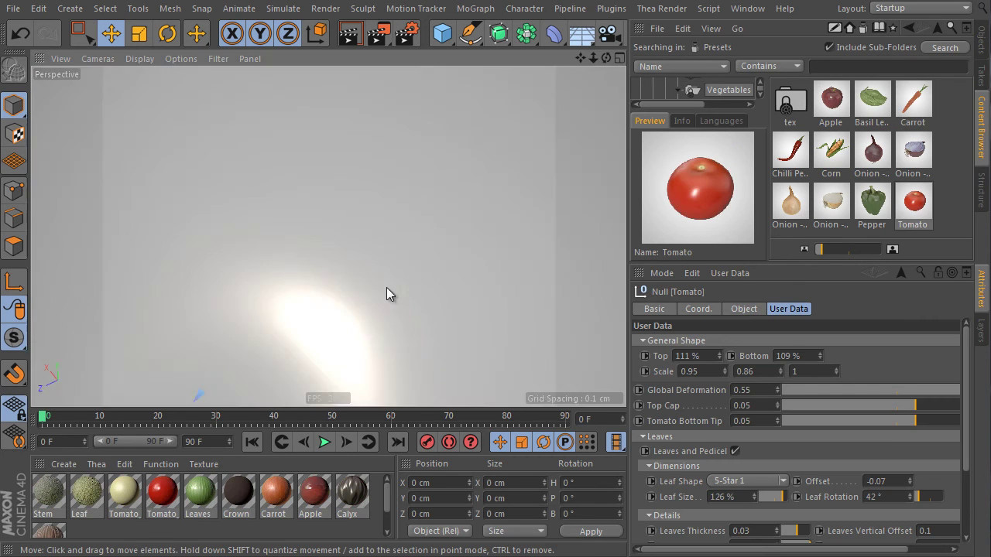
{"action": "left_click_drag", "start_coordinate": [366, 261], "coordinate": [349, 281], "text": "alt"}
{"action": "right_click_drag", "start_coordinate": [349, 281], "coordinate": [316, 308], "text": "alt"}
{"action": "middle_click_drag", "start_coordinate": [351, 281], "coordinate": [356, 252], "text": "alt"}
{"action": "left_click", "coordinate": [971, 30]}
{"action": "left_click", "coordinate": [982, 39]}
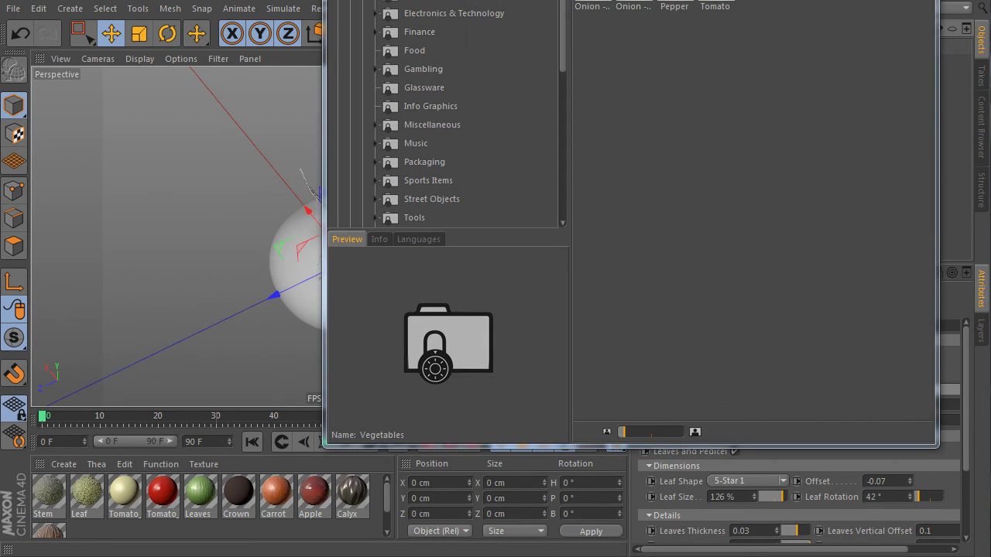
{"action": "left_click", "coordinate": [938, 0]}
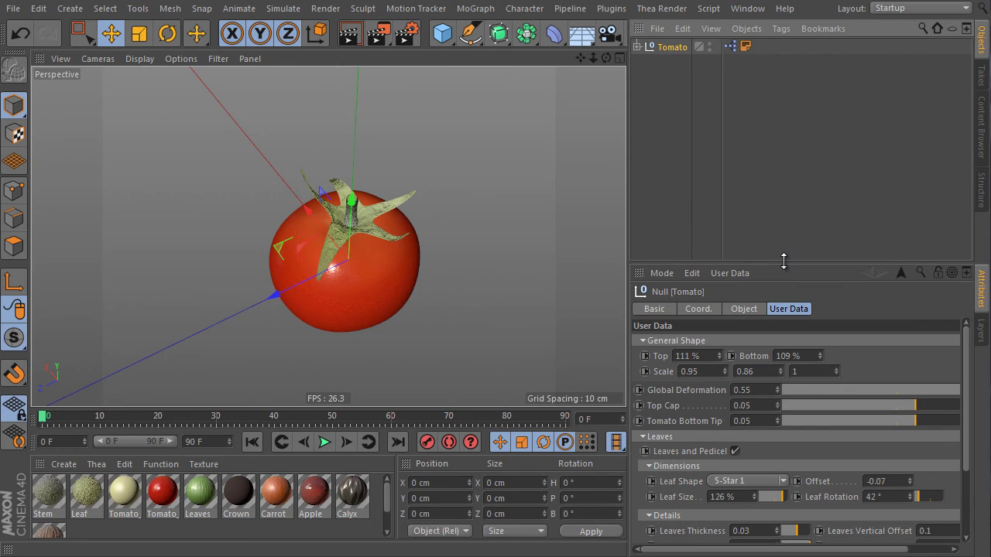
{"action": "left_click", "coordinate": [795, 308]}
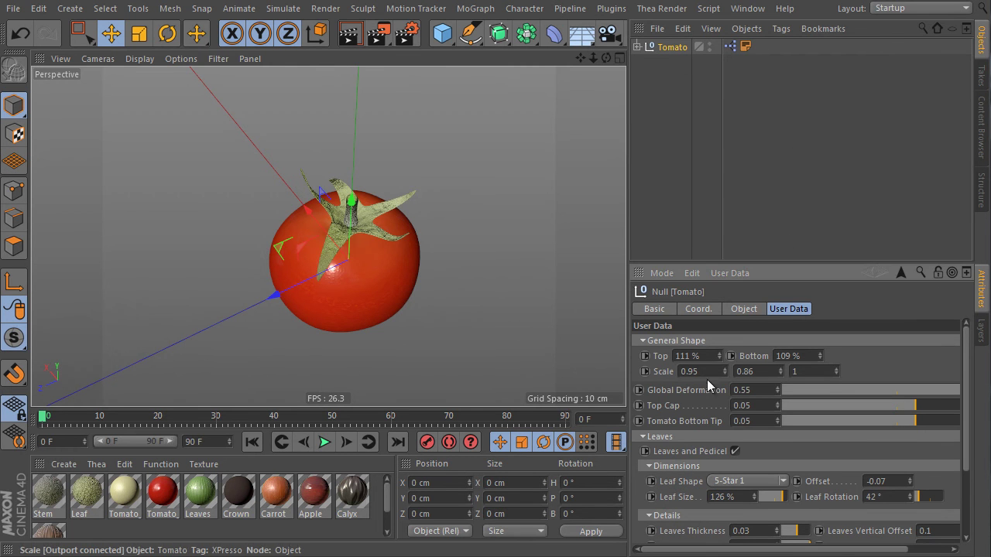
Reshape the tomato with Top 123%, Bottom 93% and Scale values of 1.19, 1.4 and 1.13.
{"action": "mouse_move", "coordinate": [387, 237]}
{"action": "left_mouse_down", "text": "alt"}
{"action": "mouse_move", "coordinate": [382, 204]}
{"action": "mouse_move", "coordinate": [394, 261]}
{"action": "mouse_move", "coordinate": [392, 225]}
{"action": "mouse_move", "coordinate": [398, 215]}
{"action": "mouse_move", "coordinate": [406, 221]}
{"action": "mouse_move", "coordinate": [405, 194]}
{"action": "mouse_move", "coordinate": [400, 219]}
{"action": "mouse_move", "coordinate": [394, 190]}
{"action": "mouse_move", "coordinate": [396, 223]}
{"action": "left_mouse_up", "text": "alt"}
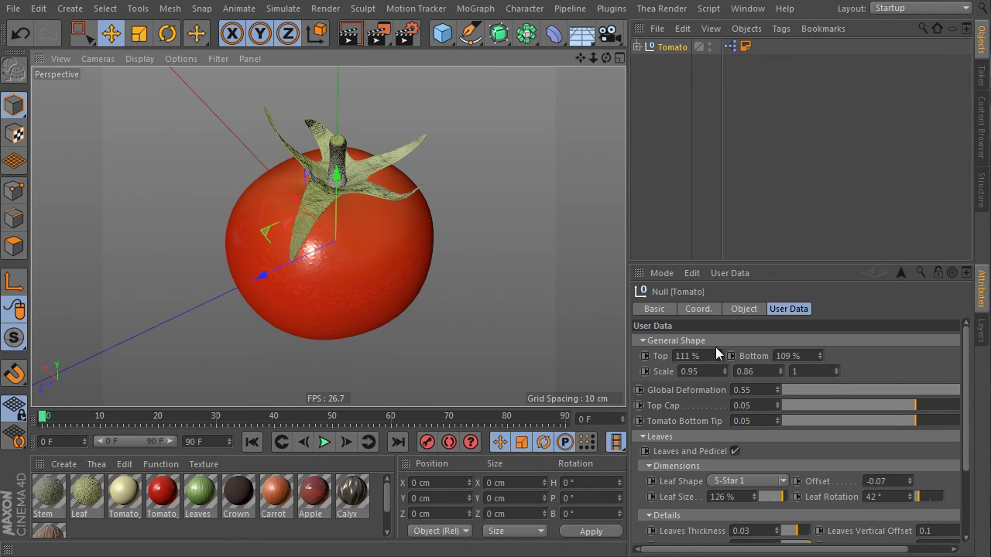
{"action": "left_click_drag", "start_coordinate": [717, 359], "coordinate": [709, 297]}
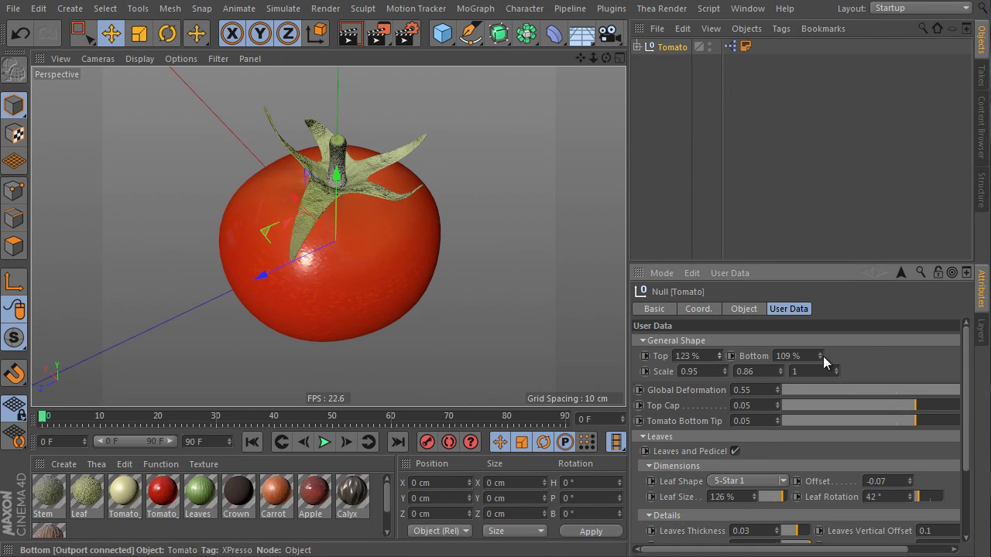
{"action": "left_click_drag", "start_coordinate": [431, 287], "coordinate": [472, 204], "text": "alt"}
{"action": "left_click_drag", "start_coordinate": [820, 357], "coordinate": [816, 388]}
{"action": "left_click_drag", "start_coordinate": [592, 354], "coordinate": [595, 325], "text": "alt"}
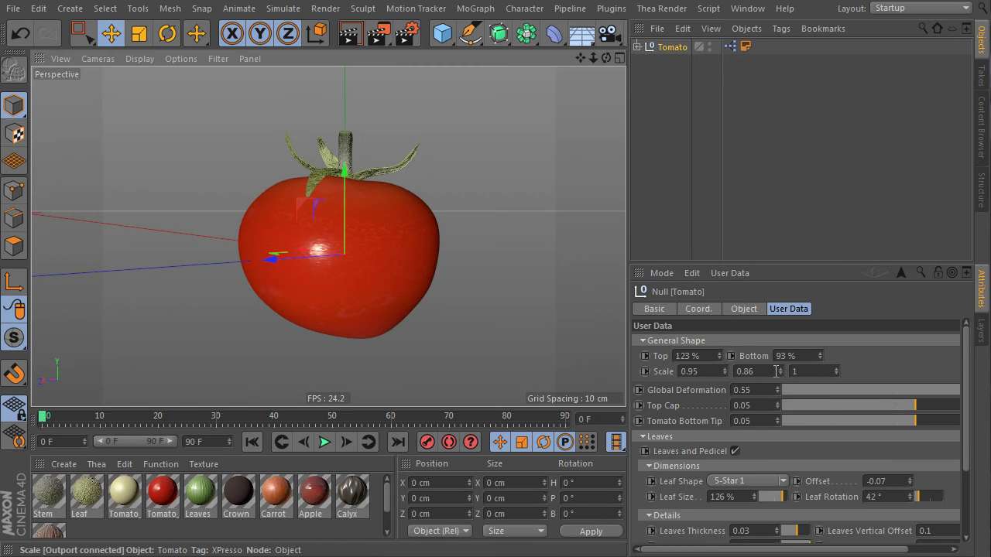
{"action": "left_click_drag", "start_coordinate": [779, 371], "coordinate": [764, 338]}
{"action": "left_click_drag", "start_coordinate": [727, 371], "coordinate": [837, 357]}
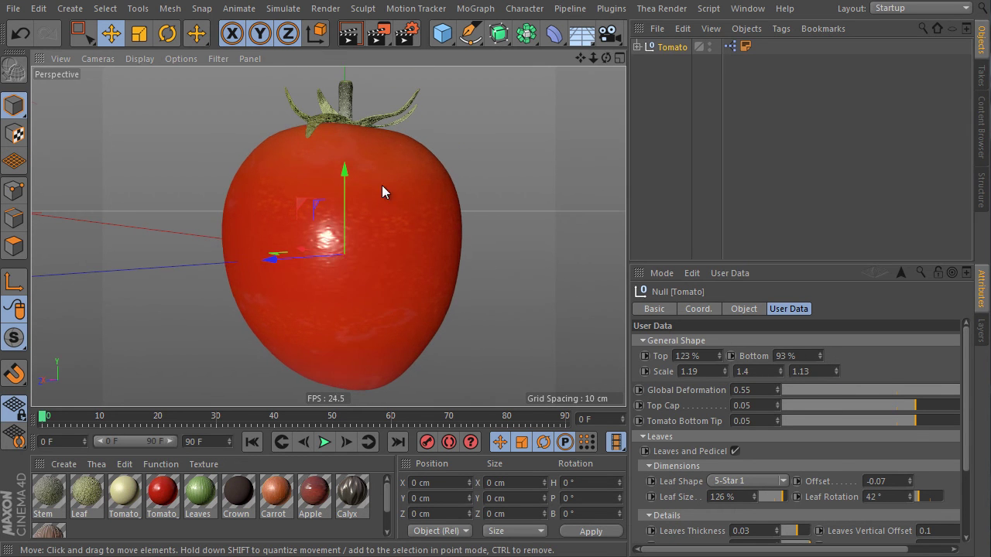
Set the tomato's Global Deformation to 0.1 and its Top Cap to 0.3.
{"action": "left_click_drag", "start_coordinate": [389, 236], "coordinate": [436, 313], "text": "alt"}
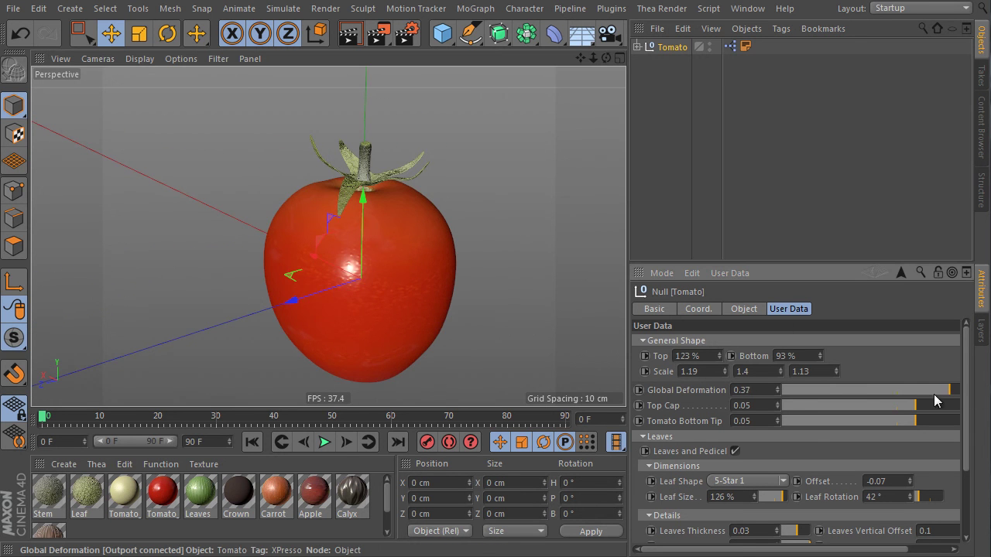
{"action": "mouse_move", "coordinate": [883, 390]}
{"action": "left_mouse_down"}
{"action": "mouse_move", "coordinate": [923, 389]}
{"action": "mouse_move", "coordinate": [757, 398]}
{"action": "mouse_move", "coordinate": [989, 404]}
{"action": "left_mouse_up"}
{"action": "left_click_drag", "start_coordinate": [427, 229], "coordinate": [489, 243], "text": "alt"}
Try Tomato Bottom Tip values of 0.01 and -0.1 with the underside in view, and settle on 0.12.
{"action": "left_click_drag", "start_coordinate": [915, 421], "coordinate": [900, 423]}
{"action": "left_click_drag", "start_coordinate": [402, 333], "coordinate": [333, 272], "text": "alt"}
{"action": "right_click_drag", "start_coordinate": [334, 276], "coordinate": [381, 271], "text": "alt"}
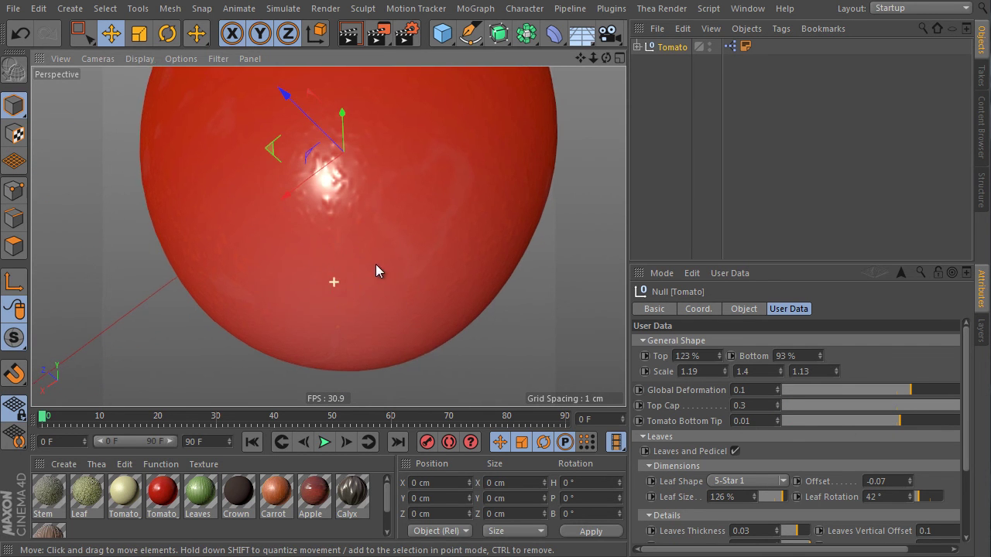
{"action": "left_click_drag", "start_coordinate": [884, 423], "coordinate": [865, 423]}
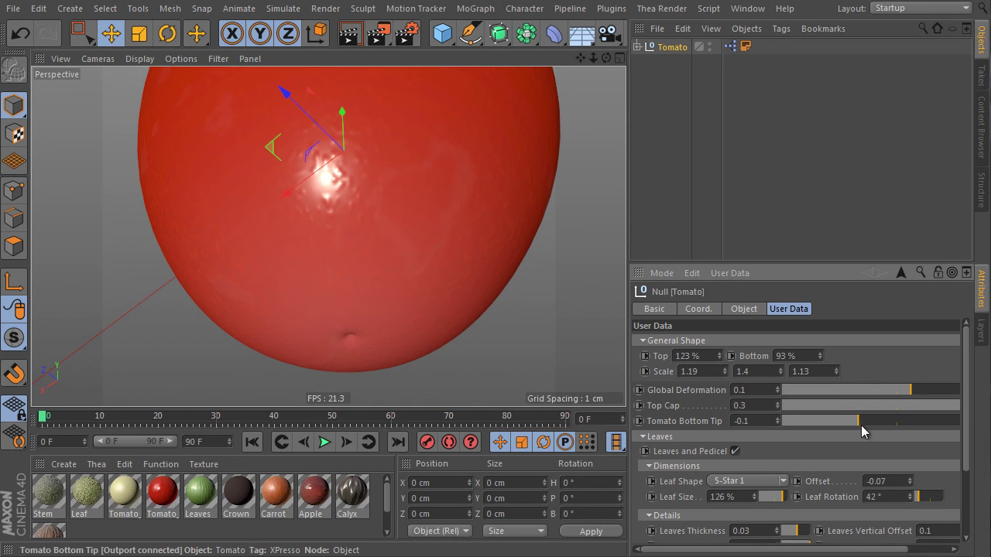
{"action": "left_click_drag", "start_coordinate": [936, 418], "coordinate": [942, 420]}
Toggle the Leaves and Pedicel option off and on to compare the tomato with and without its greenery.
{"action": "right_click_drag", "start_coordinate": [494, 315], "coordinate": [375, 163], "text": "alt"}
{"action": "left_click_drag", "start_coordinate": [375, 162], "coordinate": [400, 129], "text": "alt"}
{"action": "middle_click_drag", "start_coordinate": [400, 129], "coordinate": [367, 182], "text": "alt"}
{"action": "left_click_drag", "start_coordinate": [367, 182], "coordinate": [376, 225], "text": "alt"}
{"action": "middle_click_drag", "start_coordinate": [376, 224], "coordinate": [372, 141], "text": "alt"}
{"action": "right_click_drag", "start_coordinate": [372, 141], "coordinate": [385, 152], "text": "alt"}
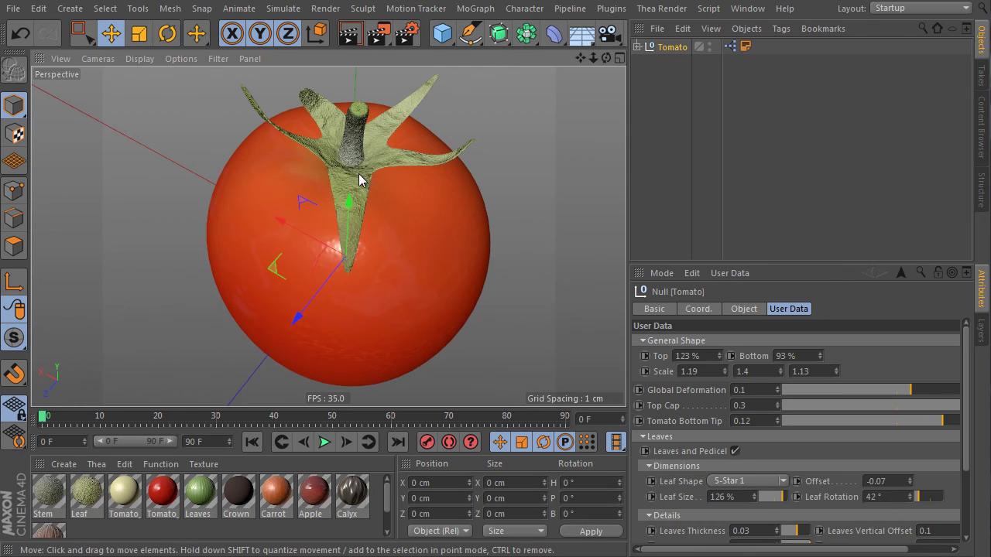
{"action": "left_click", "coordinate": [732, 453]}
{"action": "left_click", "coordinate": [735, 451]}
{"action": "left_click", "coordinate": [735, 451]}
{"action": "left_click", "coordinate": [735, 452]}
{"action": "left_click", "coordinate": [735, 452]}
{"action": "left_click", "coordinate": [734, 451]}
{"action": "left_click", "coordinate": [734, 453]}
Try the 5-Star 2 and 6-Star leaf shapes on the tomato and settle on 7-Star.
{"action": "left_click_drag", "start_coordinate": [379, 232], "coordinate": [330, 213], "text": "alt"}
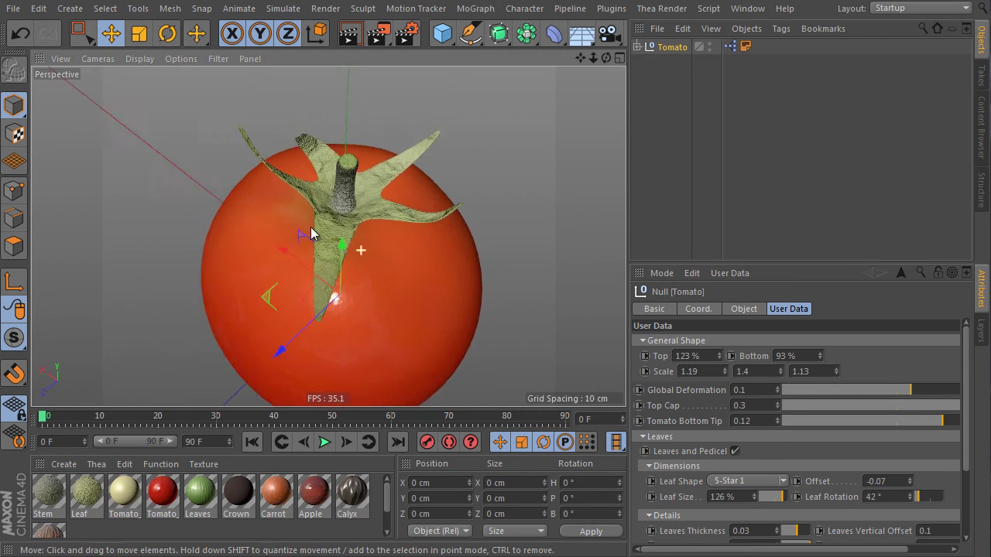
{"action": "right_click_drag", "start_coordinate": [330, 213], "coordinate": [338, 242], "text": "alt"}
{"action": "left_click_drag", "start_coordinate": [338, 246], "coordinate": [418, 180], "text": "alt"}
{"action": "left_click", "coordinate": [686, 484]}
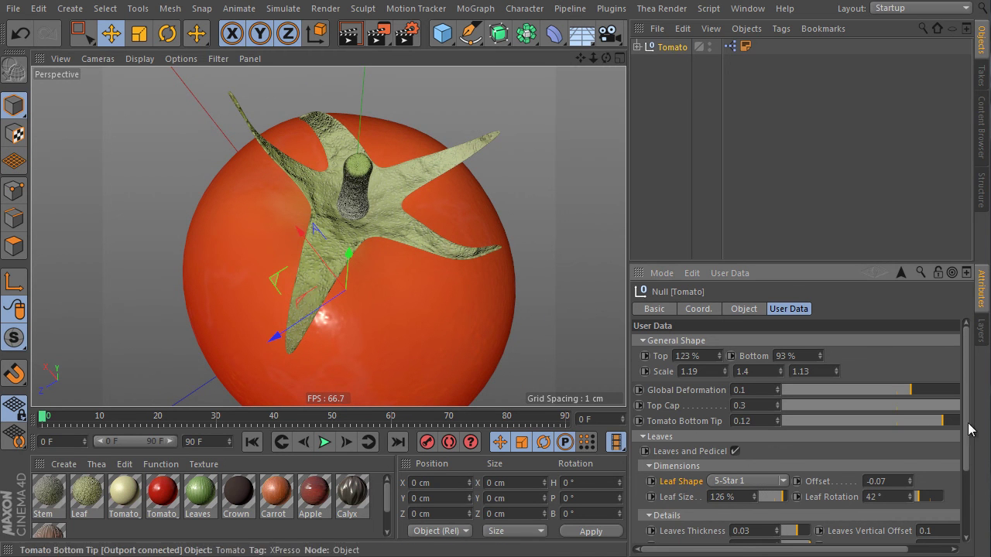
{"action": "scroll", "coordinate": [963, 465], "scroll_direction": "down", "scroll_amount": 3}
{"action": "left_click", "coordinate": [783, 394]}
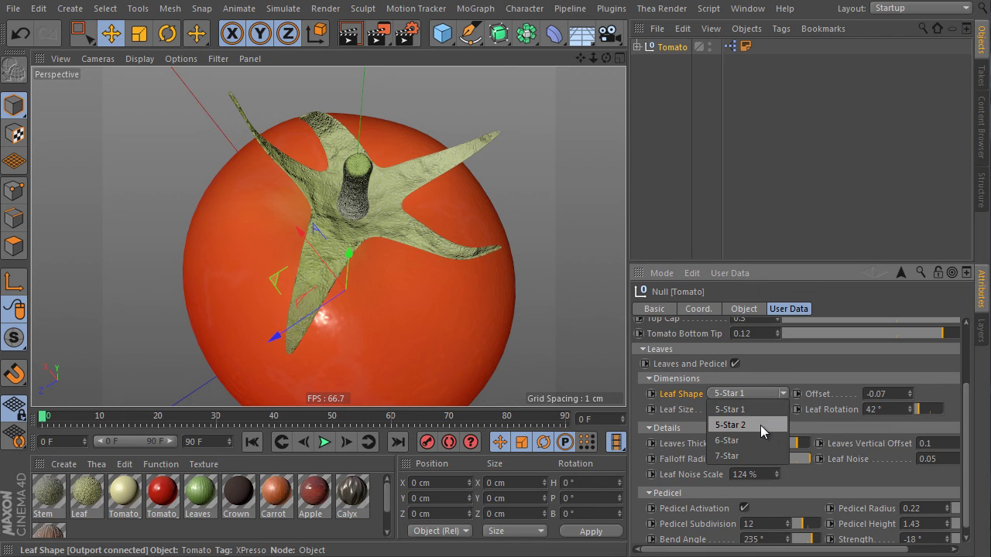
{"action": "left_click", "coordinate": [762, 427]}
{"action": "left_click", "coordinate": [782, 394]}
{"action": "left_click", "coordinate": [767, 441]}
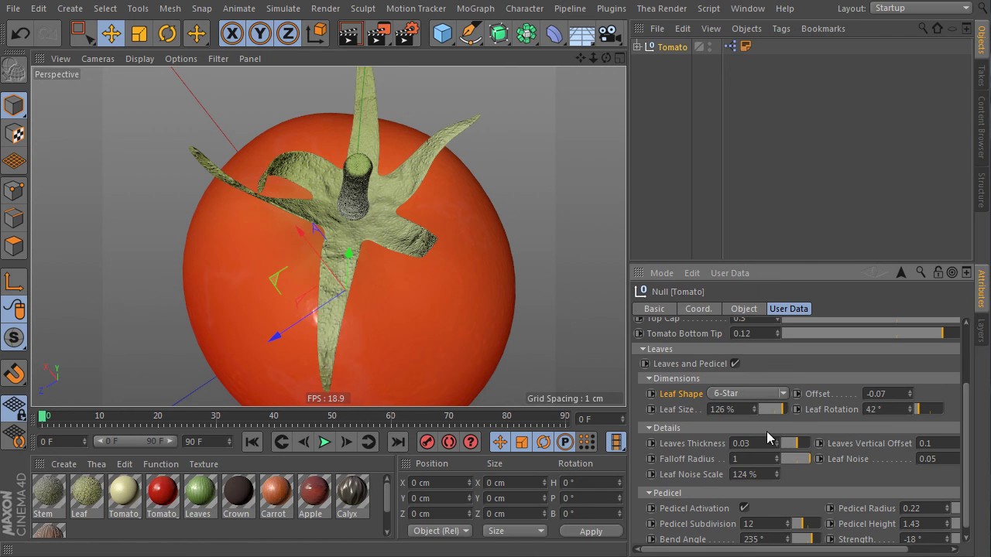
{"action": "left_click", "coordinate": [784, 394]}
{"action": "left_click", "coordinate": [763, 454]}
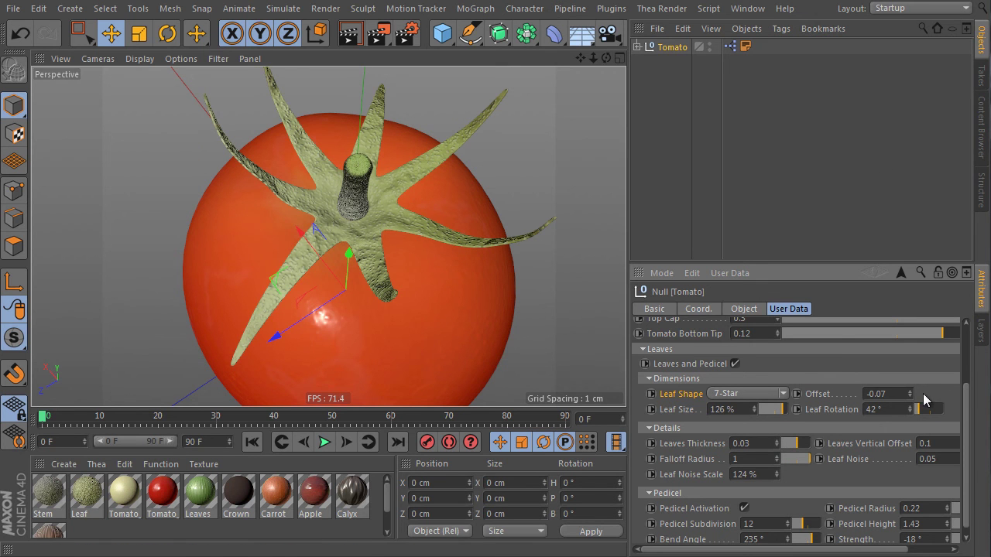
Refine the tomato's leaves with Offset -0.14, Falloff Radius 0.47, Leaf Noise -0.12 and Leaf Noise Scale 100%.
{"action": "left_click_drag", "start_coordinate": [914, 399], "coordinate": [899, 417]}
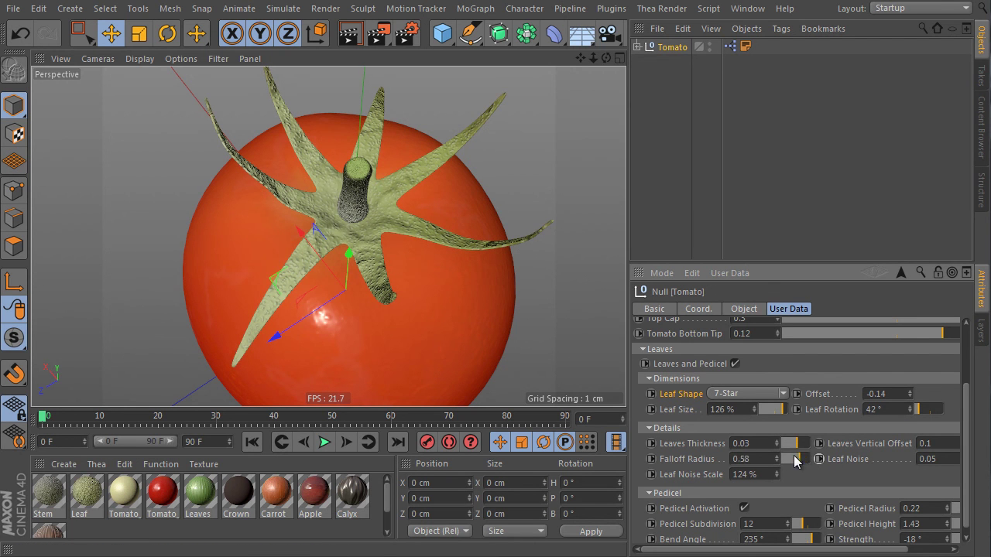
{"action": "left_click_drag", "start_coordinate": [800, 463], "coordinate": [795, 463]}
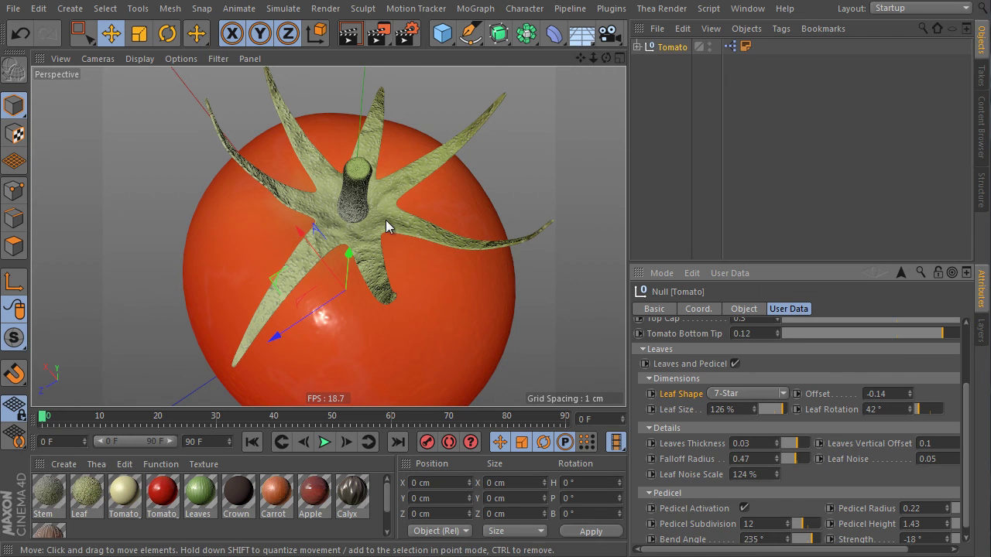
{"action": "left_click_drag", "start_coordinate": [893, 550], "coordinate": [946, 549]}
{"action": "mouse_move", "coordinate": [932, 460]}
{"action": "left_mouse_down"}
{"action": "mouse_move", "coordinate": [943, 460]}
{"action": "mouse_move", "coordinate": [913, 459]}
{"action": "mouse_move", "coordinate": [931, 464]}
{"action": "mouse_move", "coordinate": [925, 460]}
{"action": "left_mouse_up"}
{"action": "left_click_drag", "start_coordinate": [730, 551], "coordinate": [679, 551]}
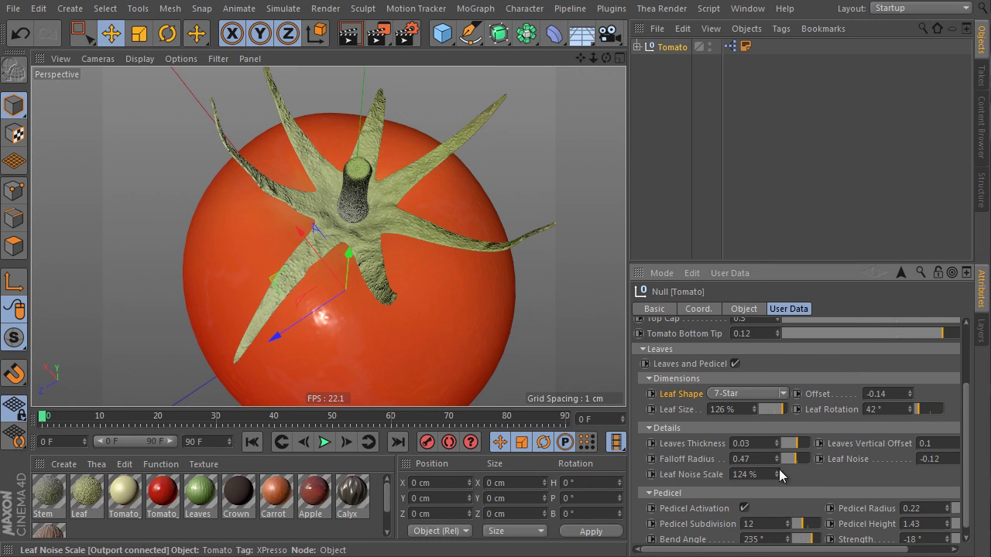
{"action": "mouse_move", "coordinate": [776, 478]}
{"action": "left_mouse_down"}
{"action": "mouse_move", "coordinate": [777, 502]}
{"action": "mouse_move", "coordinate": [773, 426]}
{"action": "mouse_move", "coordinate": [773, 496]}
{"action": "left_mouse_up"}
Turn Pedicel Activation off and back on to compare the tomato with and without its stem.
{"action": "left_click_drag", "start_coordinate": [973, 415], "coordinate": [971, 427]}
{"action": "left_click", "coordinate": [687, 501]}
{"action": "left_click_drag", "start_coordinate": [429, 293], "coordinate": [432, 270], "text": "alt"}
{"action": "left_click", "coordinate": [743, 500]}
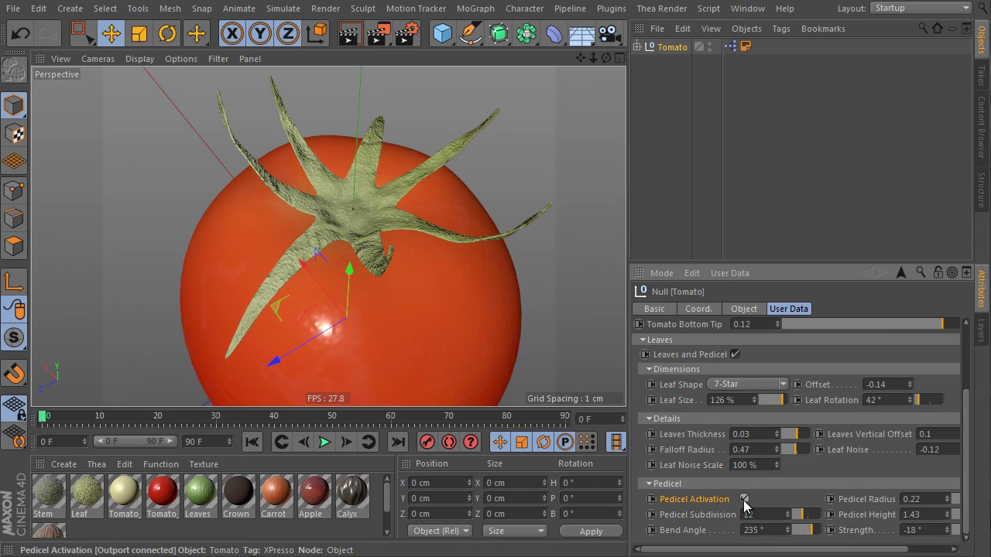
{"action": "left_click", "coordinate": [744, 499]}
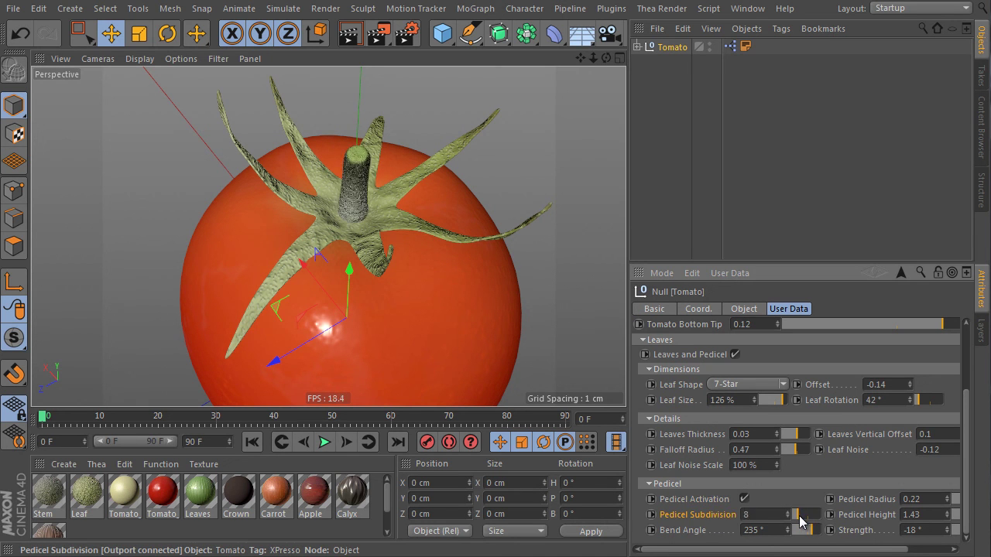
Shape the tomato's pedicel with Subdivision 12, Radius 0.19, Height 1.49 and bend Strength 74°.
{"action": "left_click_drag", "start_coordinate": [802, 517], "coordinate": [804, 517]}
{"action": "left_click_drag", "start_coordinate": [859, 550], "coordinate": [911, 548]}
{"action": "left_click_drag", "start_coordinate": [915, 500], "coordinate": [920, 530]}
{"action": "right_click_drag", "start_coordinate": [445, 171], "coordinate": [443, 195], "text": "alt"}
{"action": "scroll", "coordinate": [442, 195], "scroll_direction": "down", "scroll_amount": 2}
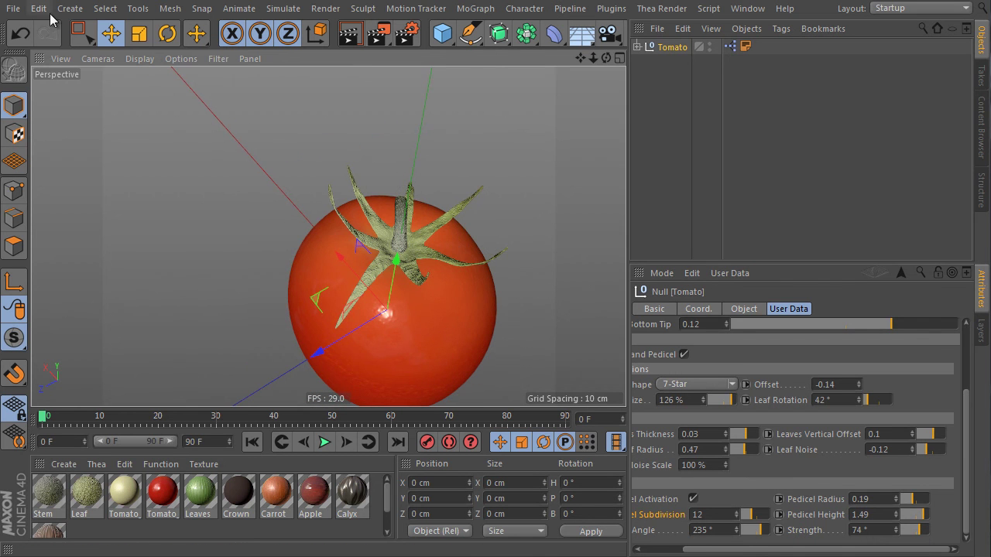
Create a new empty project and show the Vegetables presets.
{"action": "left_click", "coordinate": [13, 8]}
{"action": "left_click", "coordinate": [31, 34]}
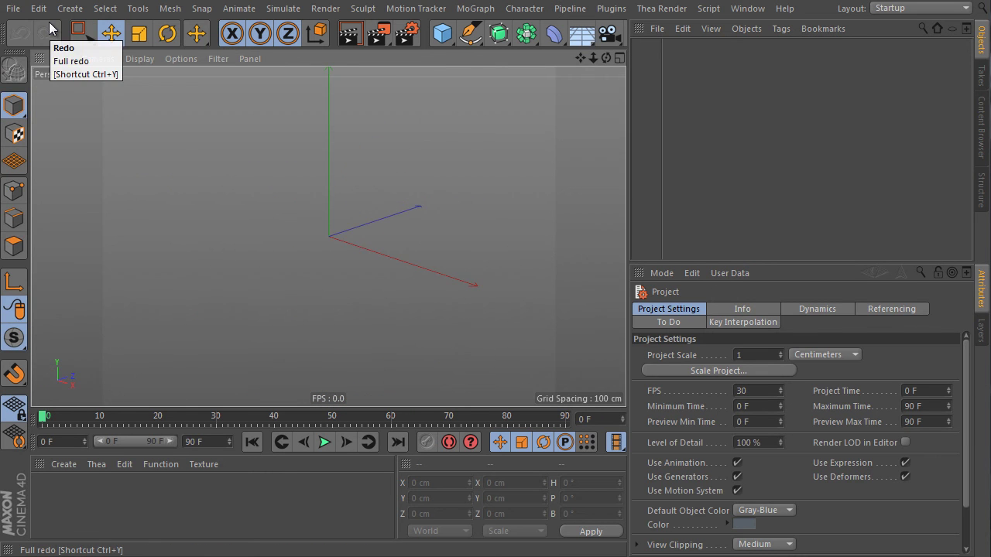
{"action": "left_click", "coordinate": [982, 131]}
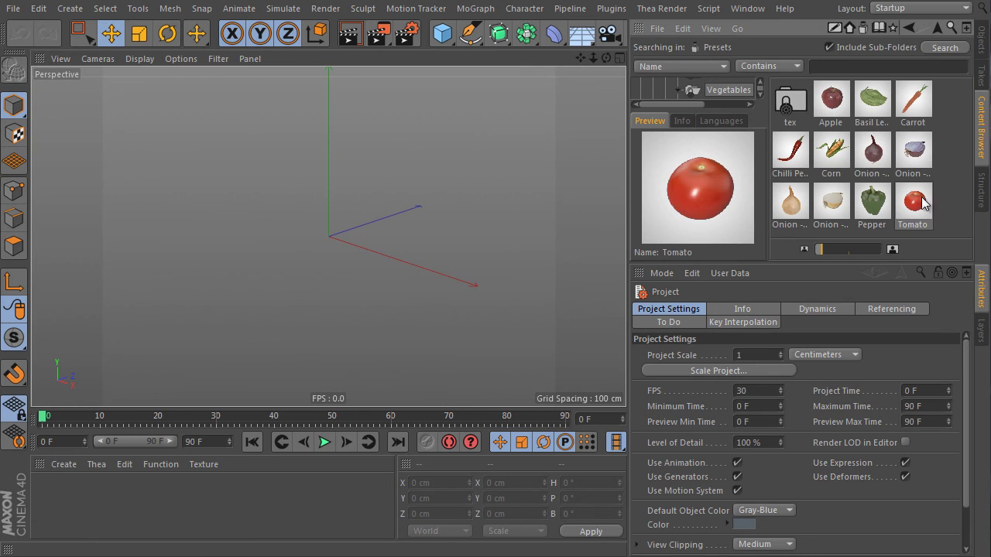
Add the Pepper preset to the scene and view it up close.
{"action": "double_click", "coordinate": [874, 203]}
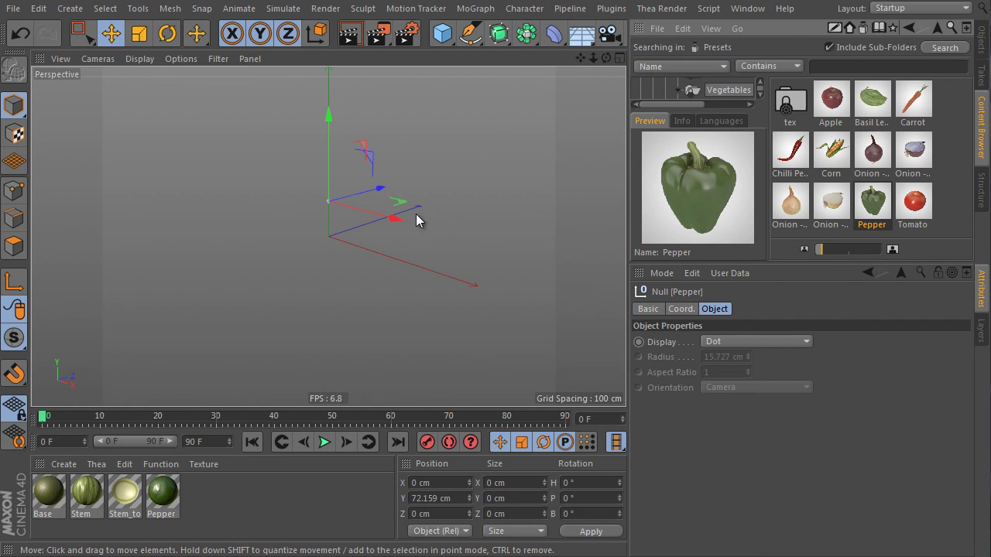
{"action": "scroll", "coordinate": [324, 199], "scroll_direction": "up", "scroll_amount": 3}
{"action": "scroll", "coordinate": [379, 186], "scroll_direction": "up", "scroll_amount": 5}
{"action": "scroll", "coordinate": [368, 258], "scroll_direction": "up", "scroll_amount": 5}
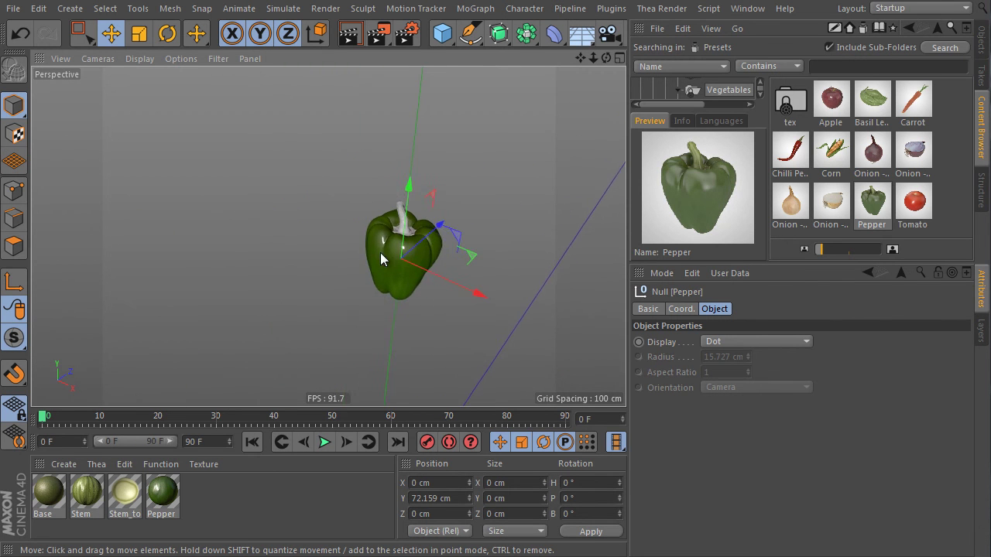
{"action": "left_click_drag", "start_coordinate": [457, 204], "coordinate": [430, 199], "text": "alt"}
Add the Chilli Pepper preset to the scene and delete the green Pepper.
{"action": "double_click", "coordinate": [790, 151]}
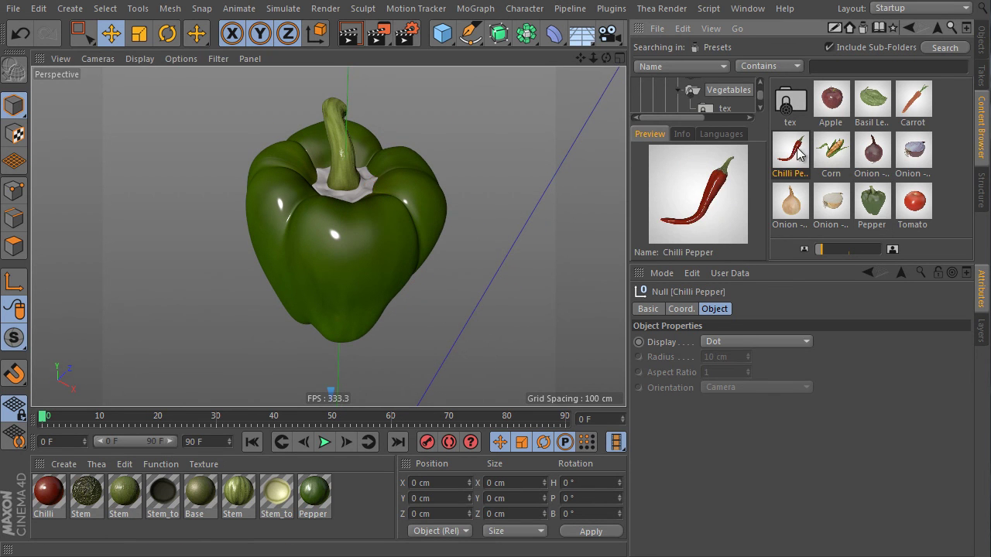
{"action": "left_click", "coordinate": [982, 40]}
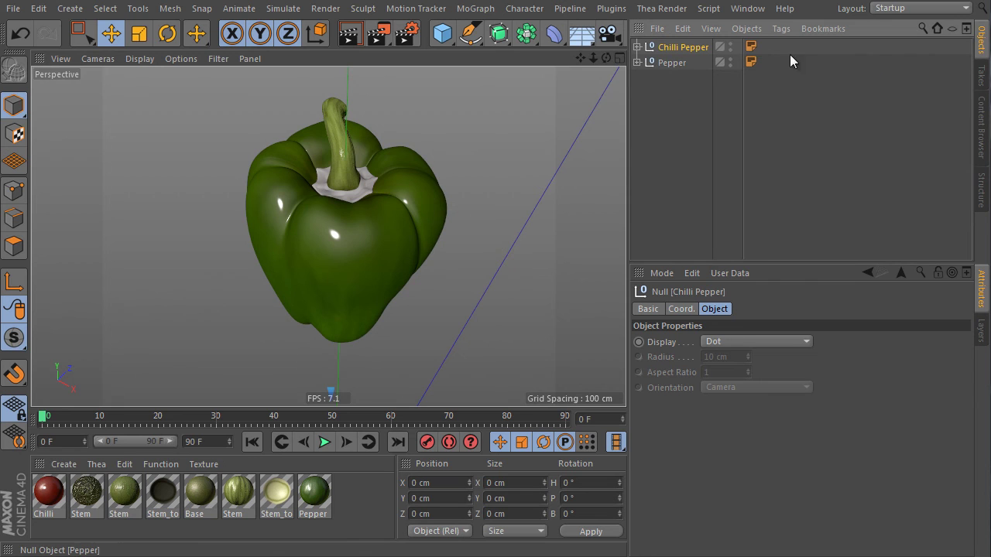
{"action": "left_click", "coordinate": [669, 61]}
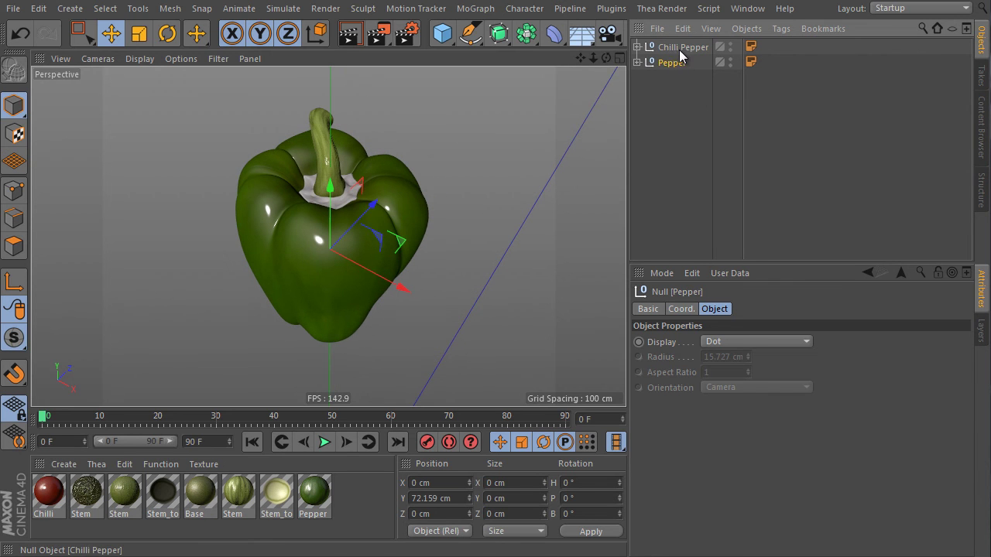
{"action": "key", "text": "Delete"}
Frame the Chilli Pepper, examine it from the stem side and return to the Vegetables presets.
{"action": "left_click", "coordinate": [677, 49]}
{"action": "key", "text": "h"}
{"action": "mouse_move", "coordinate": [361, 228]}
{"action": "left_mouse_down", "text": "alt"}
{"action": "mouse_move", "coordinate": [445, 221]}
{"action": "mouse_move", "coordinate": [308, 234]}
{"action": "mouse_move", "coordinate": [401, 236]}
{"action": "mouse_move", "coordinate": [388, 212]}
{"action": "mouse_move", "coordinate": [421, 188]}
{"action": "mouse_move", "coordinate": [352, 225]}
{"action": "left_mouse_up", "text": "alt"}
{"action": "right_click_drag", "start_coordinate": [349, 231], "coordinate": [371, 223], "text": "alt"}
{"action": "scroll", "coordinate": [371, 223], "scroll_direction": "down", "scroll_amount": 4}
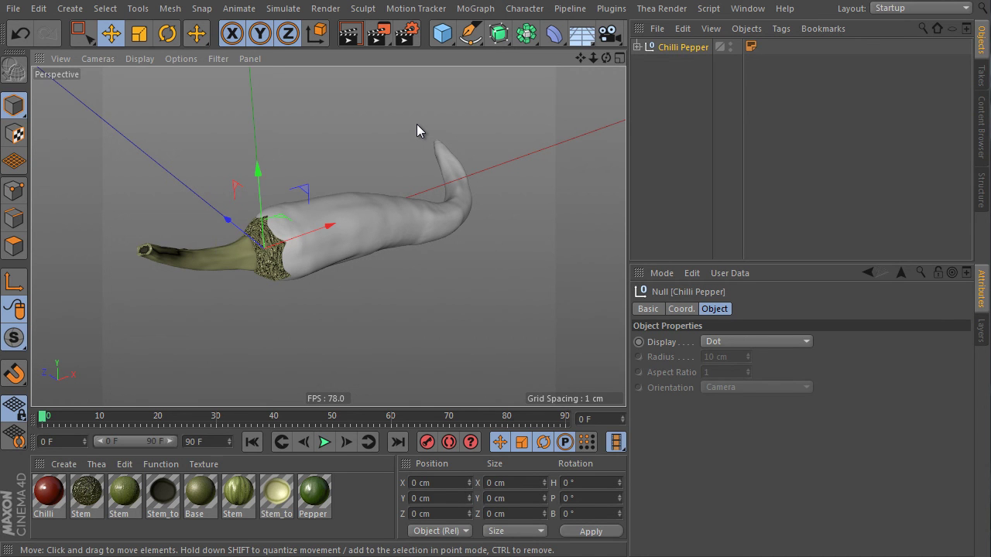
{"action": "left_click", "coordinate": [984, 132]}
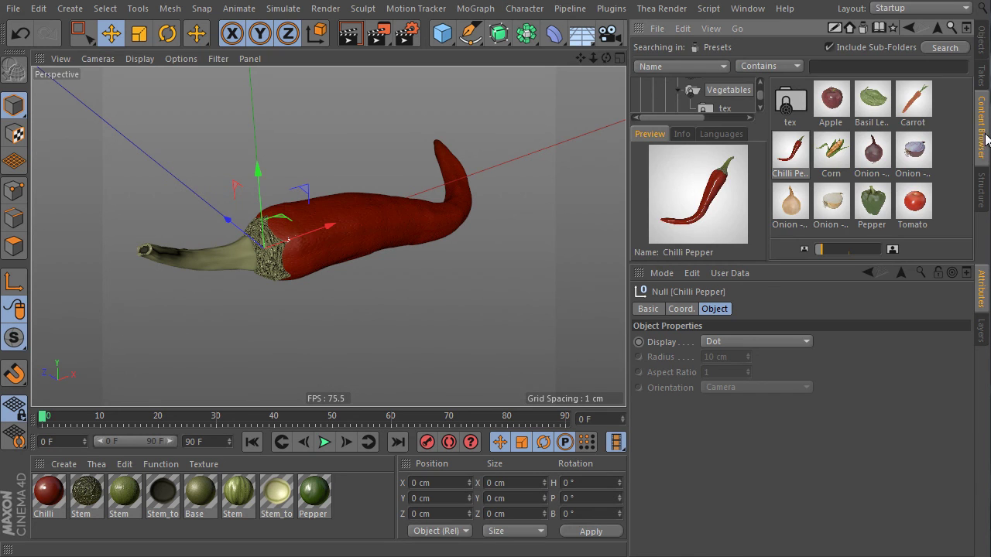